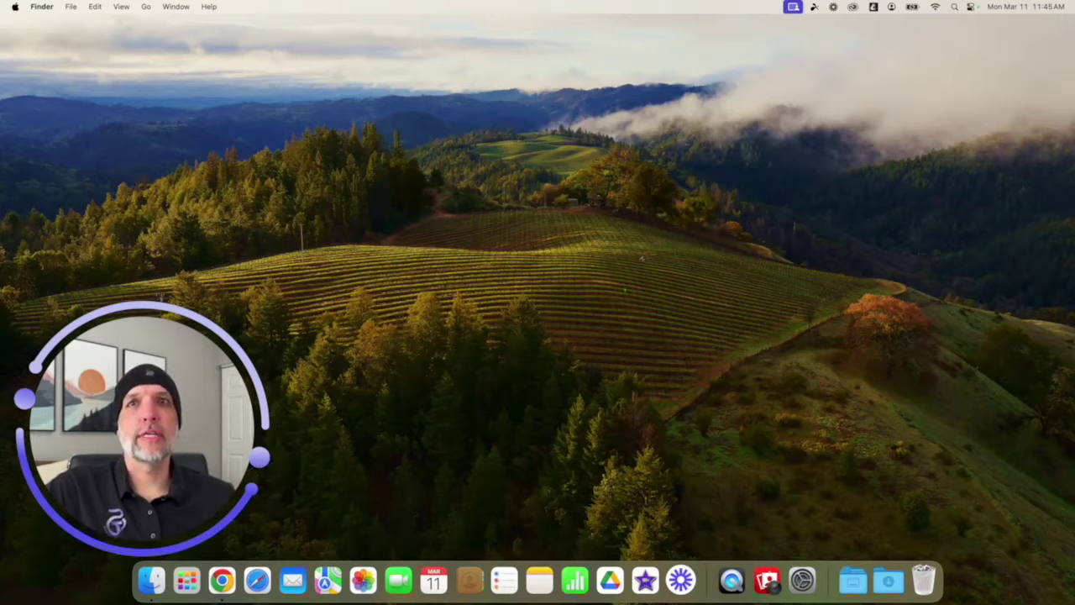
right_click(483, 311)
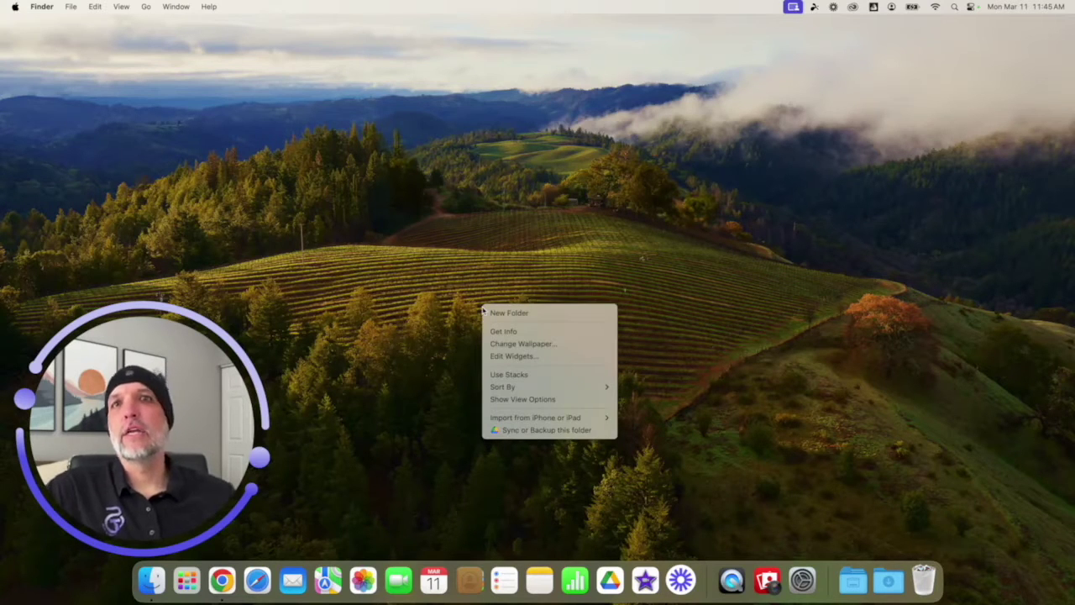
right_click(407, 252)
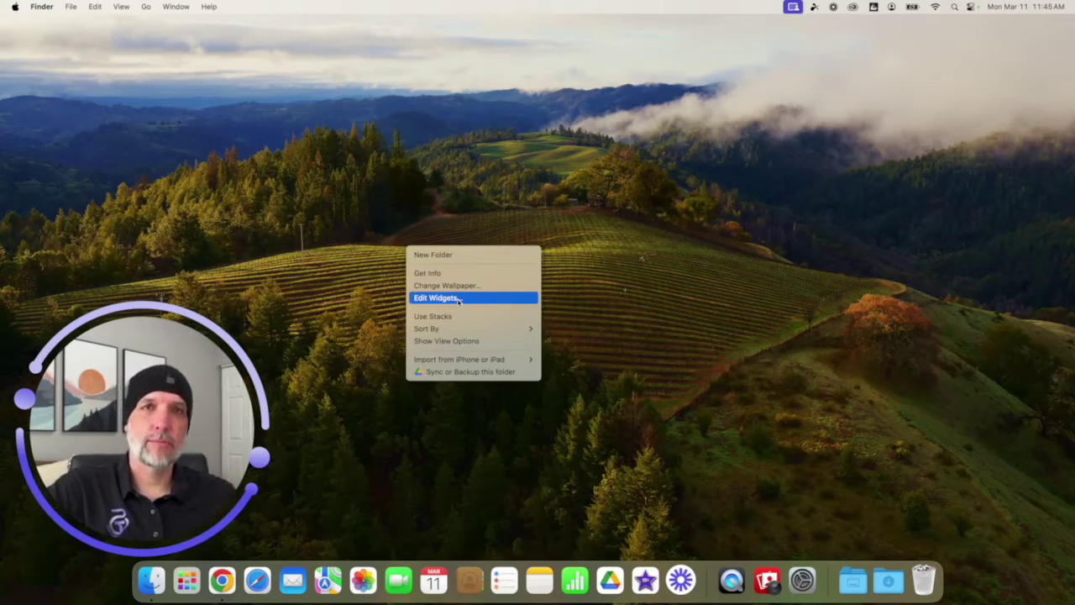
click(468, 218)
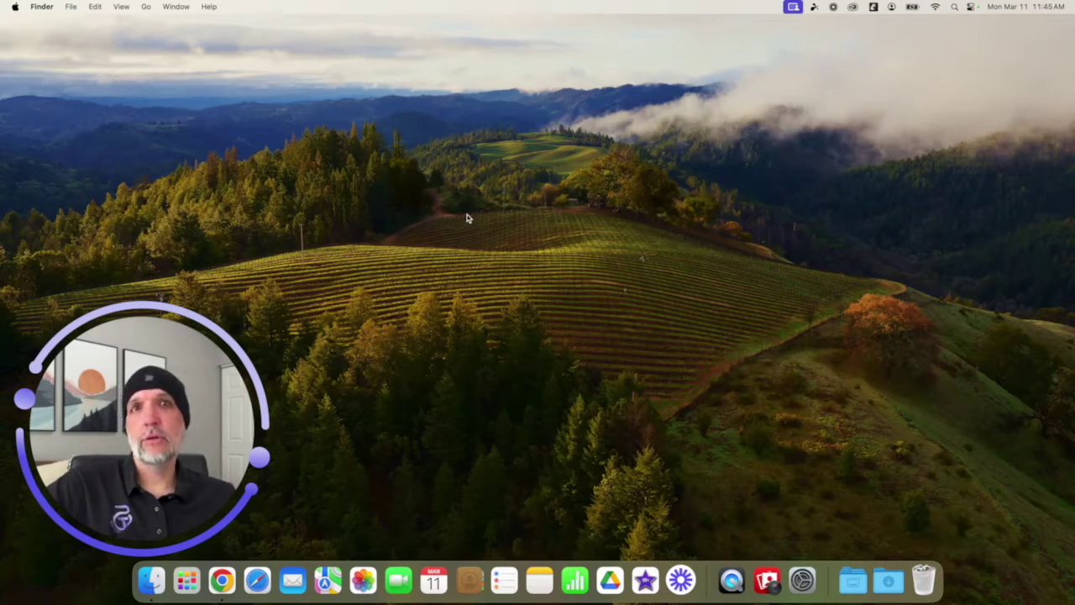
- Open the desktop widget gallery and look through the list of apps that offer widgets
right_click(467, 219)
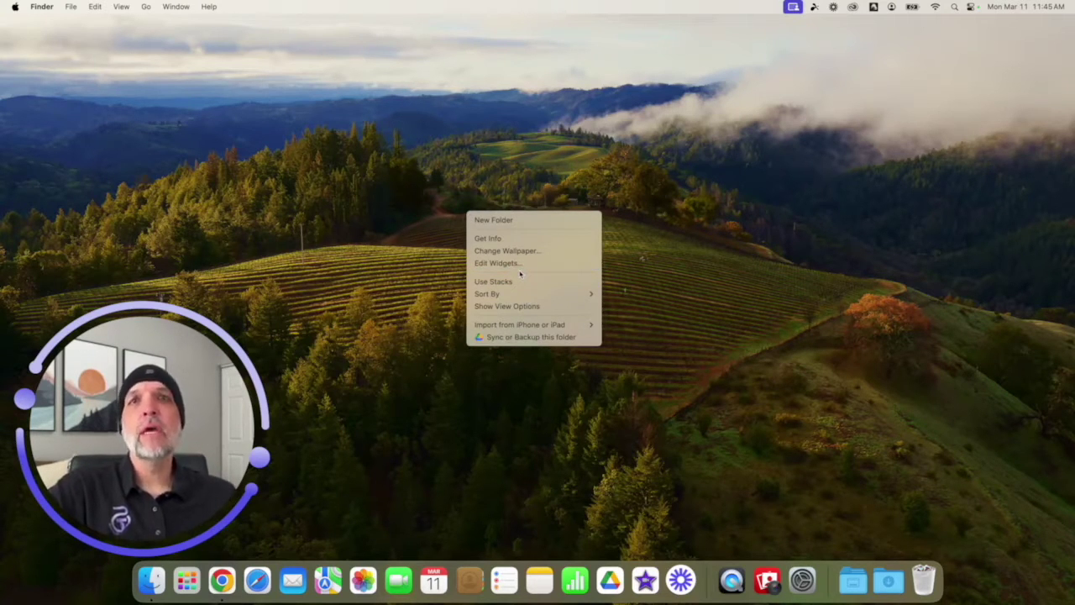
click(522, 264)
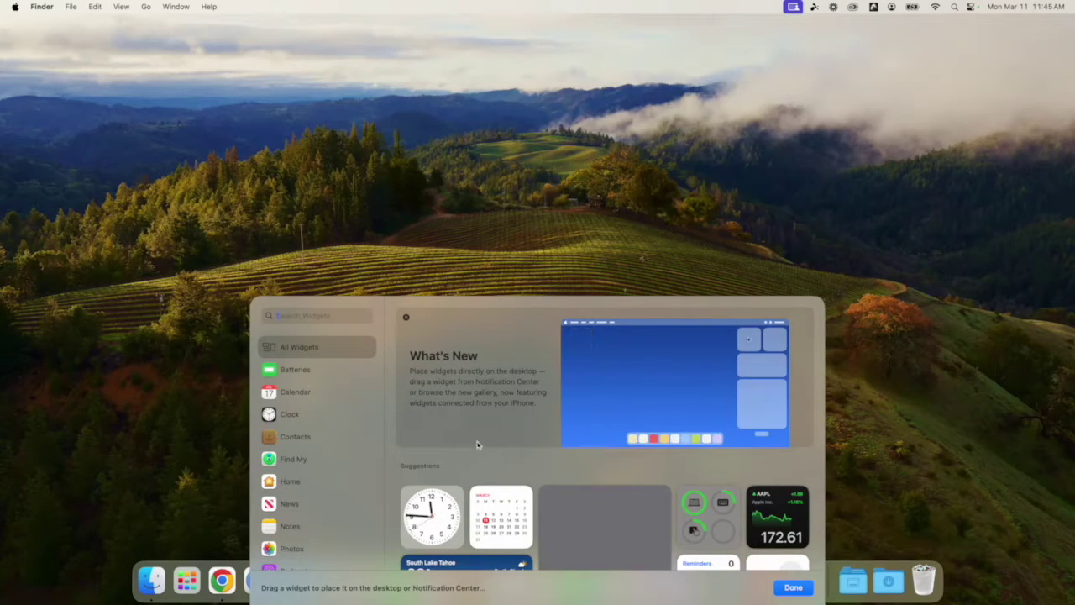
scroll(465, 448, down, 3)
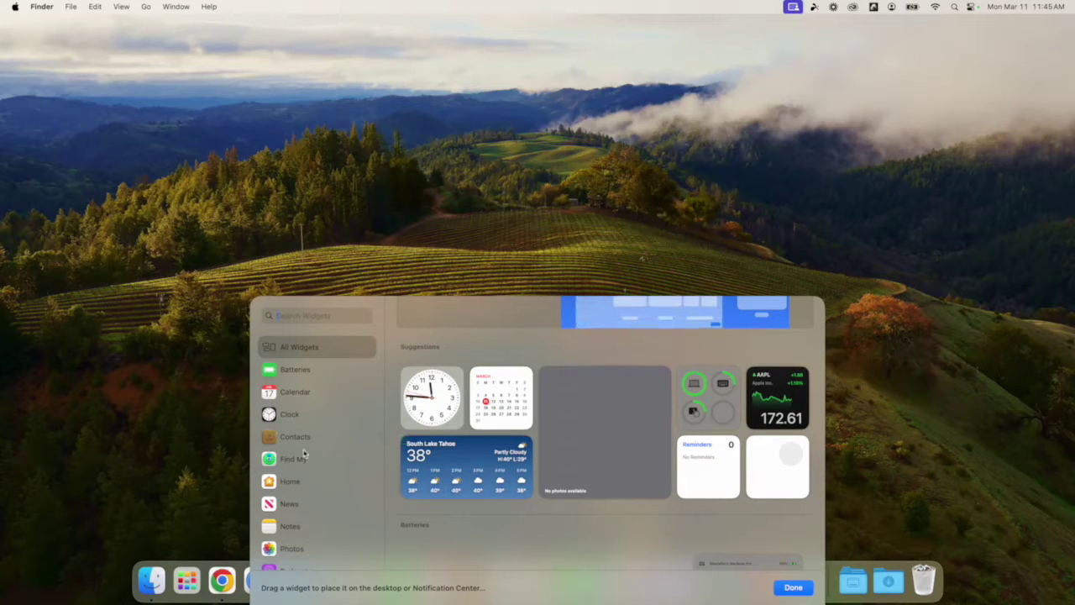
scroll(315, 547, down, 5)
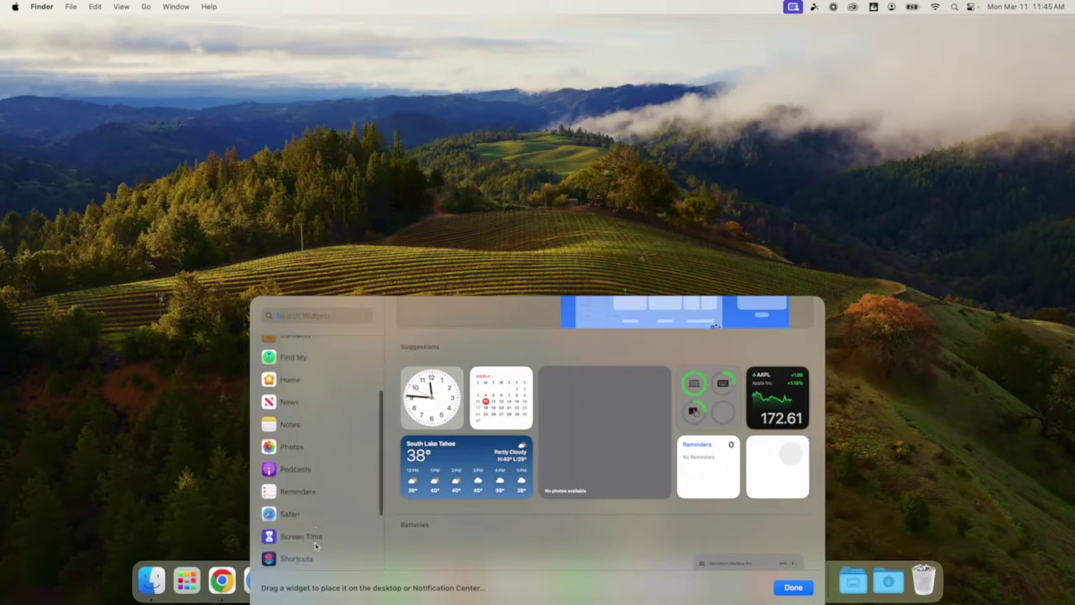
scroll(316, 546, down, 5)
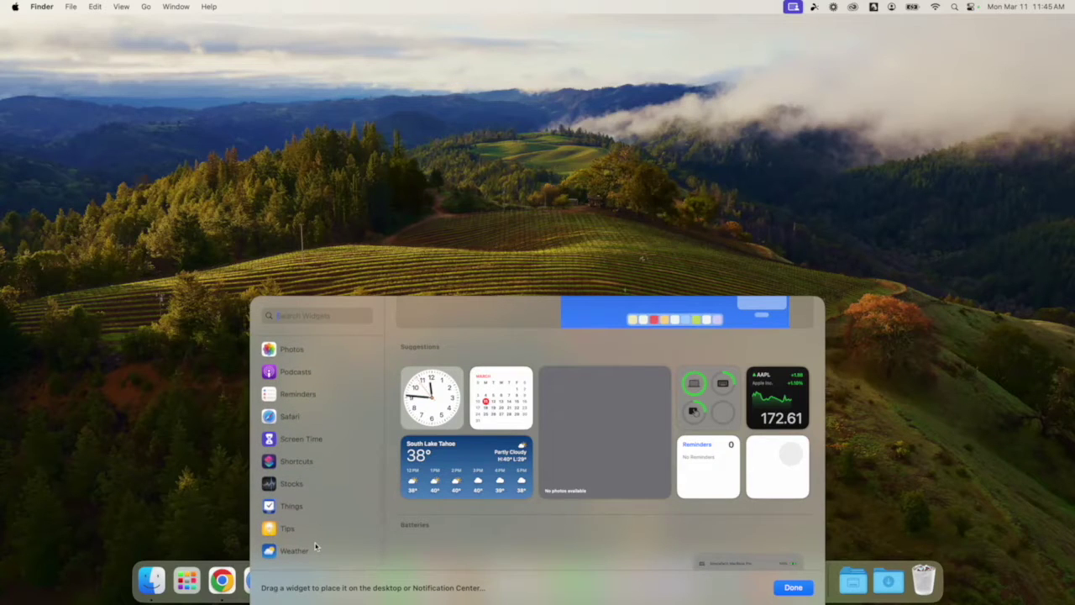
scroll(316, 547, up, 8)
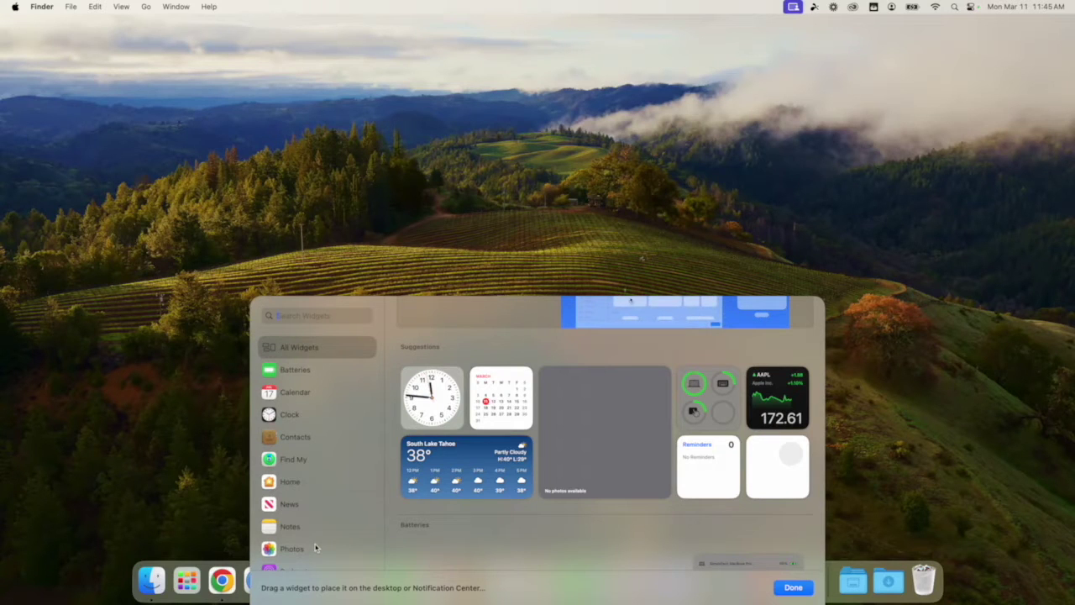
- Look through the Batteries, Calendar and Clock widgets in the gallery, then return to the suggested widgets
scroll(440, 509, down, 3)
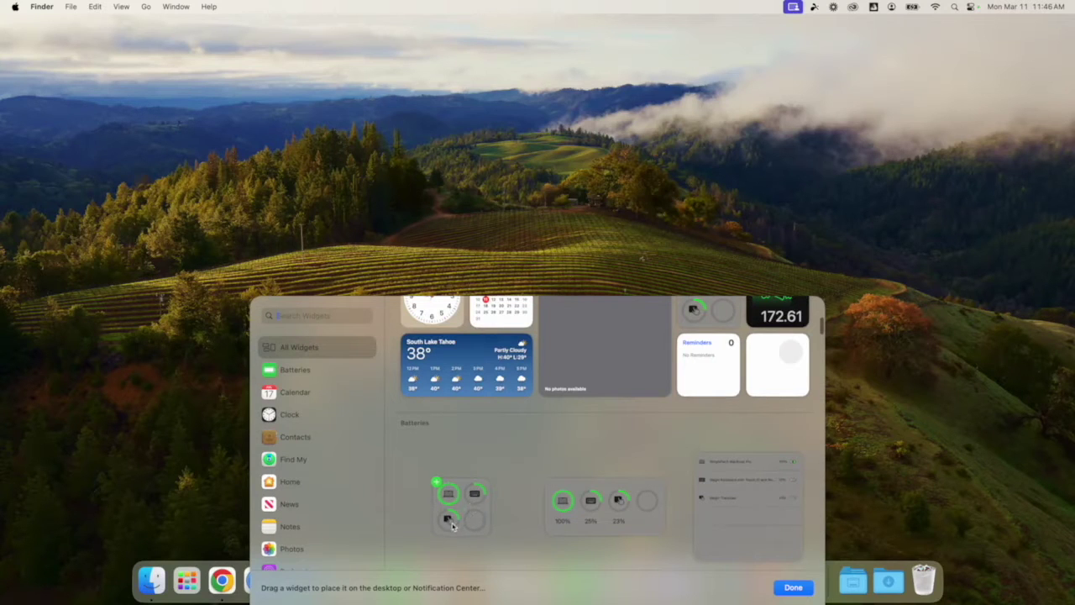
scroll(472, 523, down, 1)
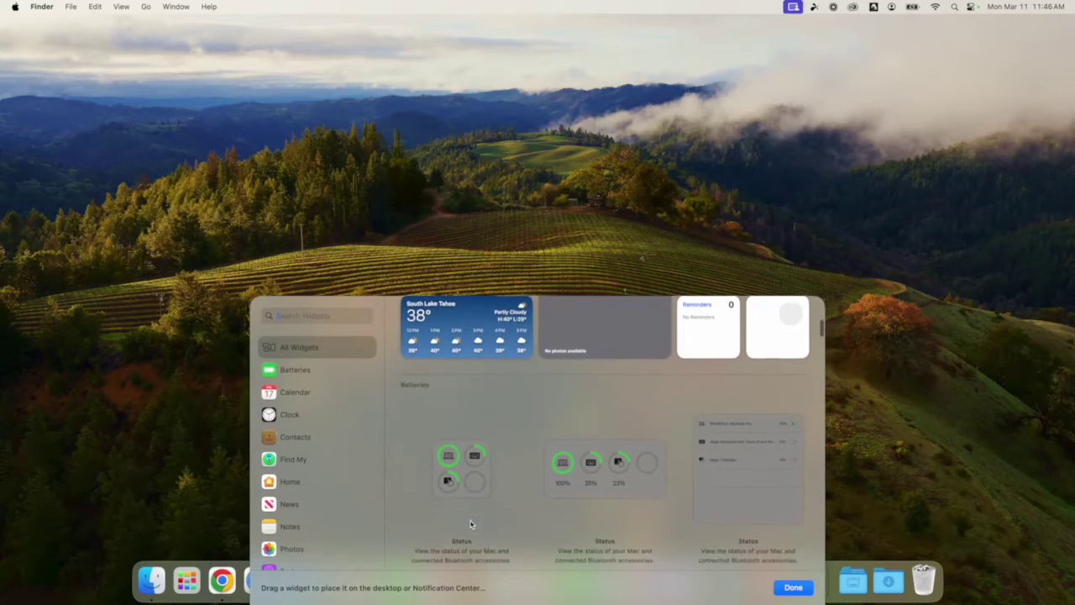
scroll(487, 529, down, 3)
scroll(487, 529, down, 3)
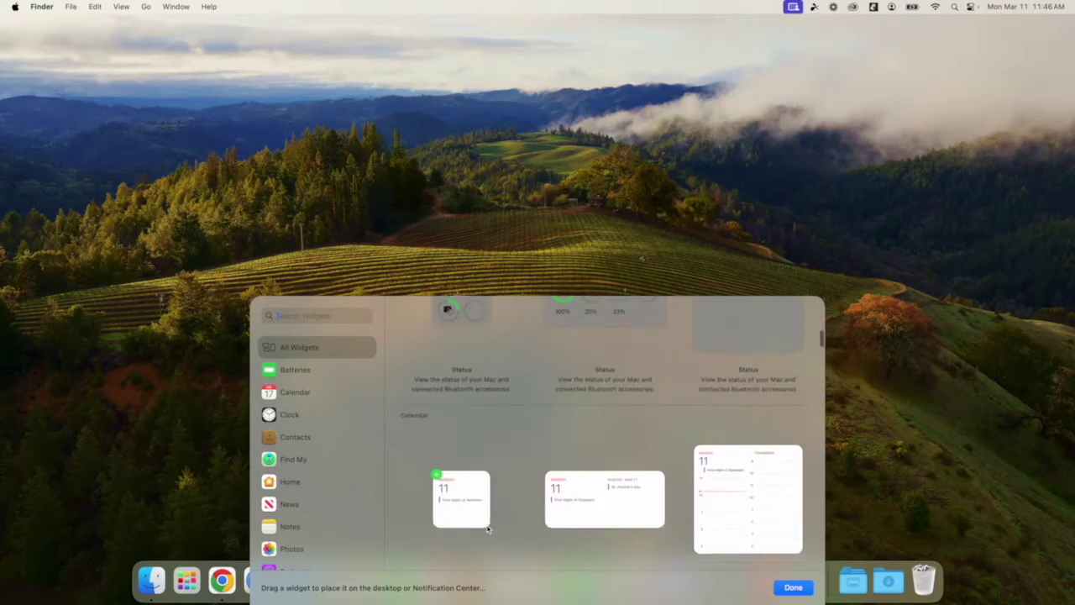
scroll(476, 499, down, 6)
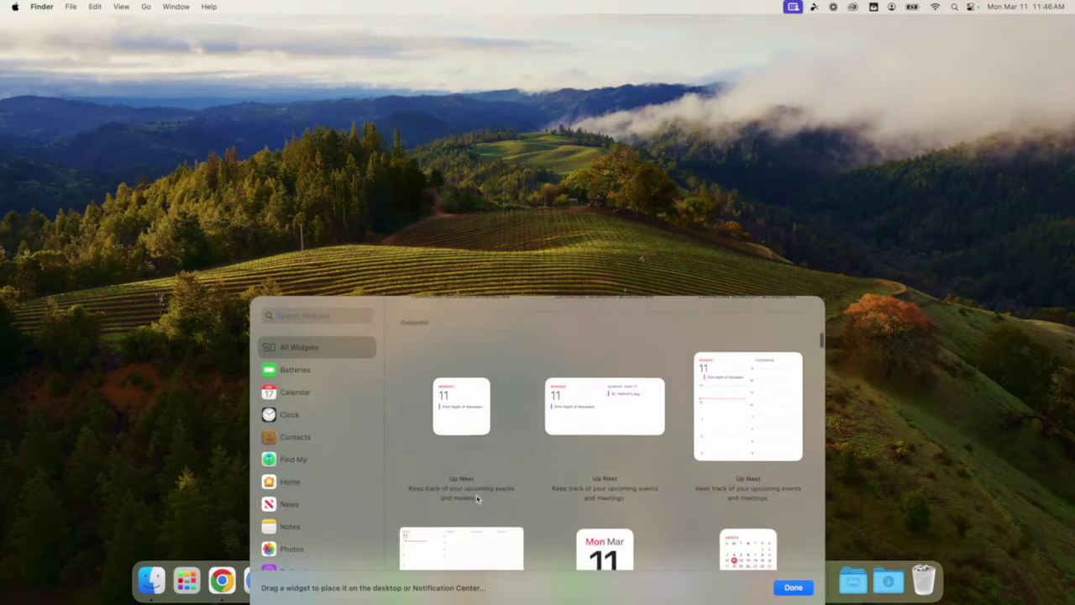
scroll(476, 499, down, 5)
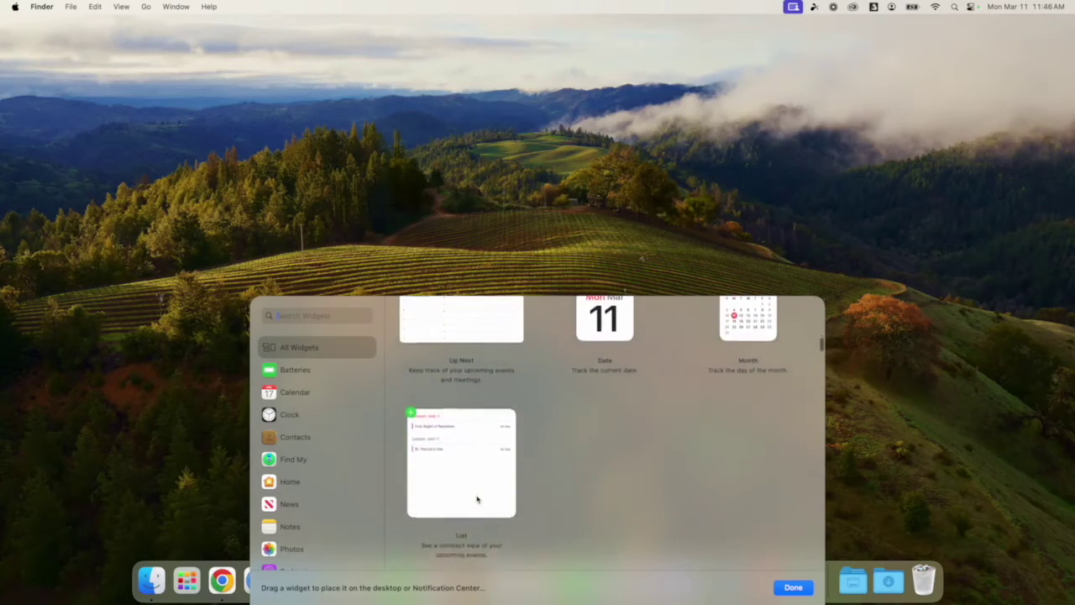
scroll(476, 499, down, 2)
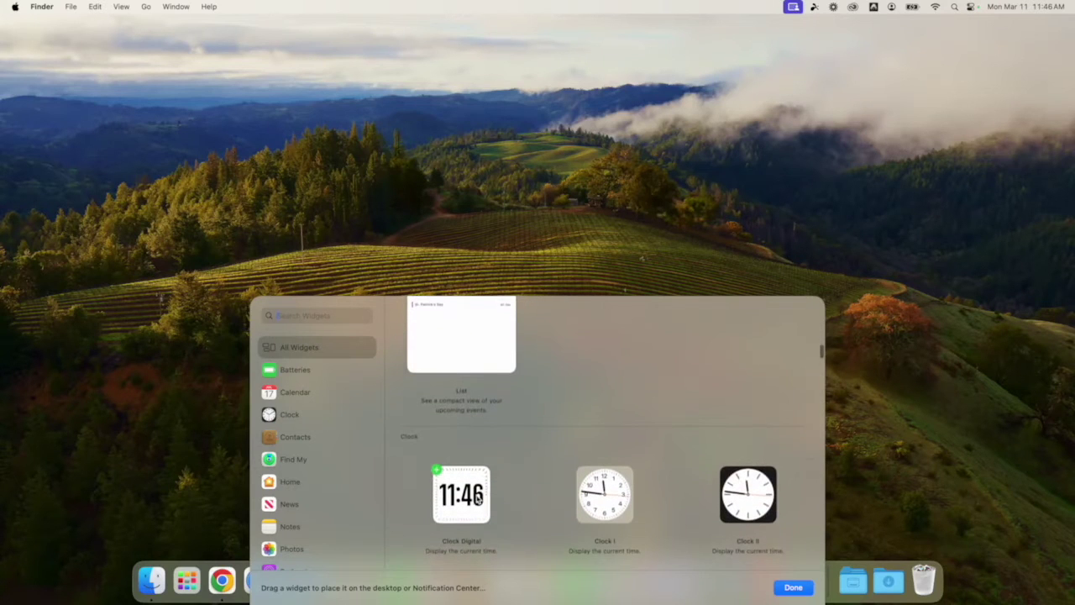
scroll(528, 511, down, 4)
scroll(527, 512, up, 5)
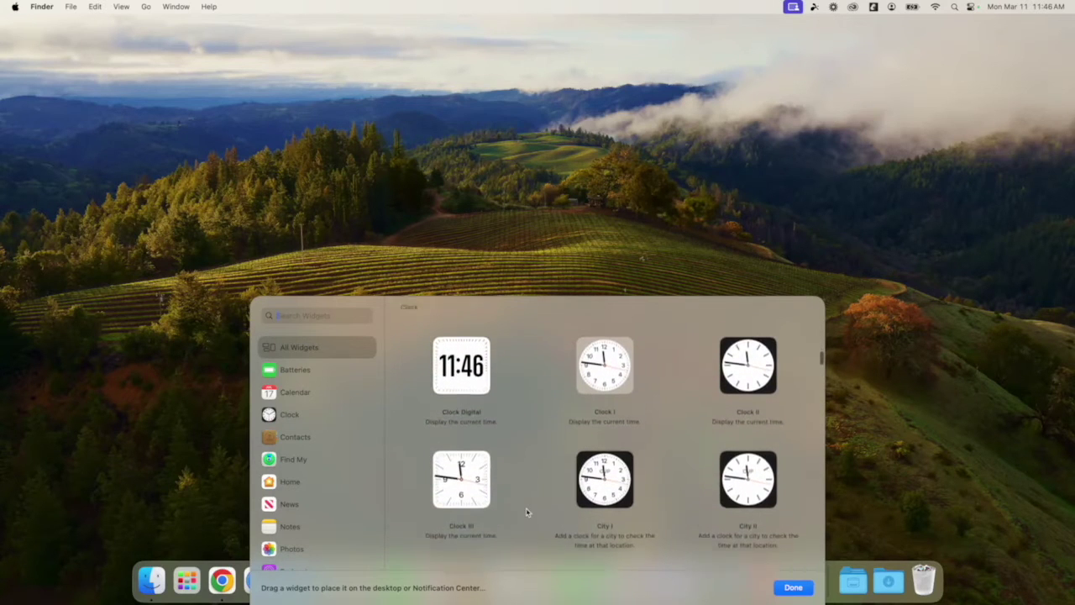
scroll(527, 512, down, 4)
scroll(527, 512, down, 3)
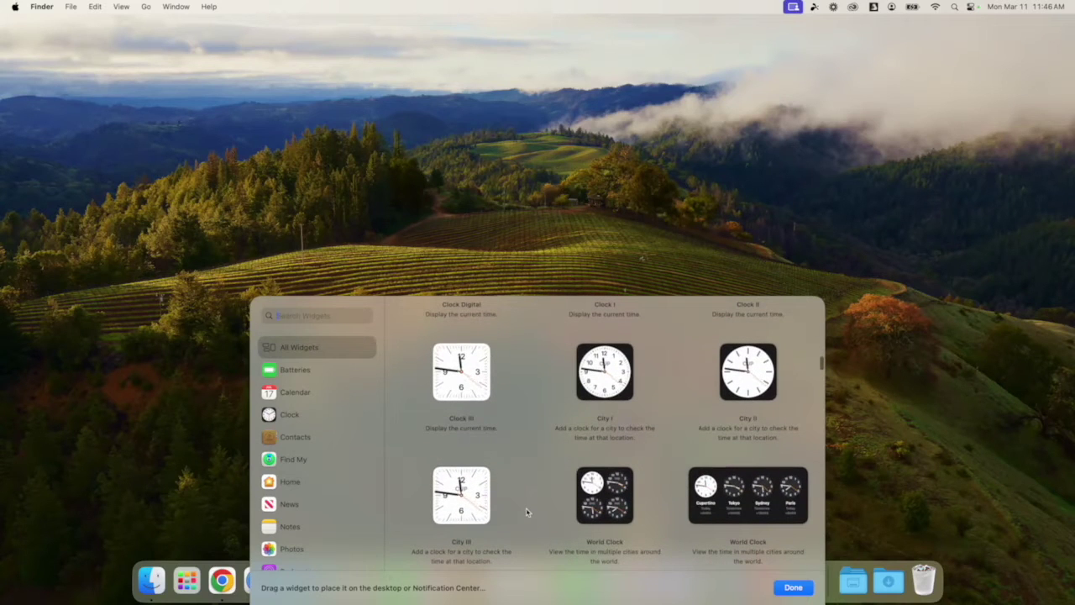
scroll(579, 497, up, 5)
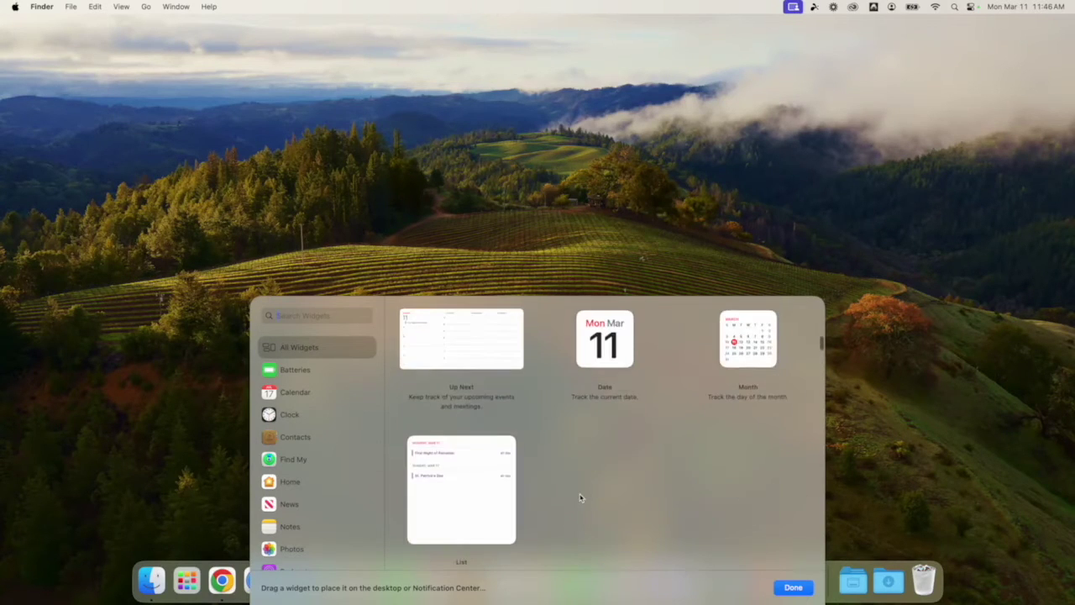
scroll(580, 497, up, 5)
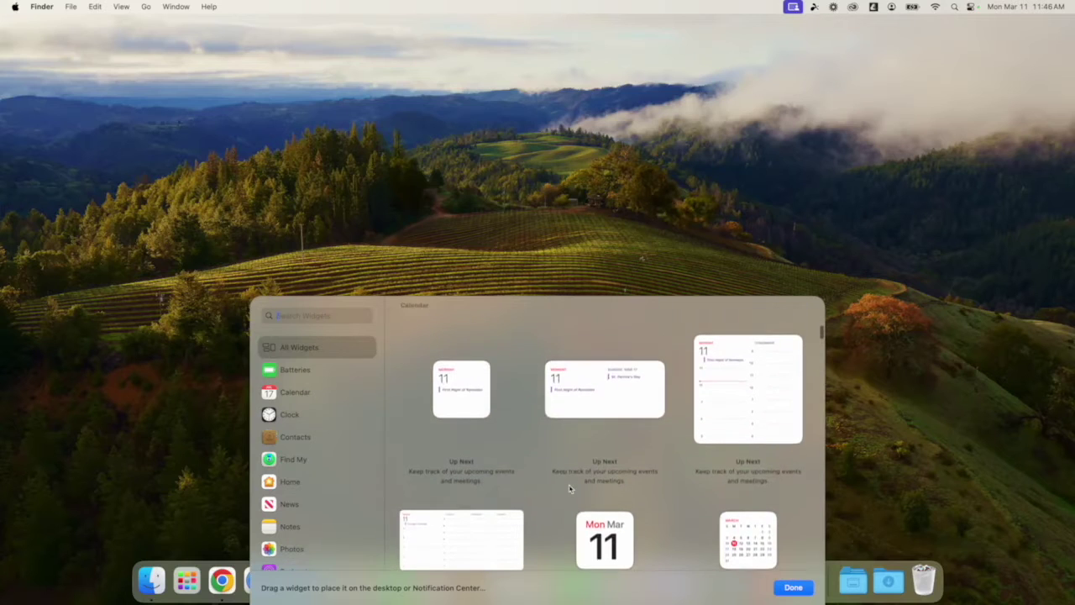
scroll(569, 488, up, 1)
scroll(569, 488, down, 1)
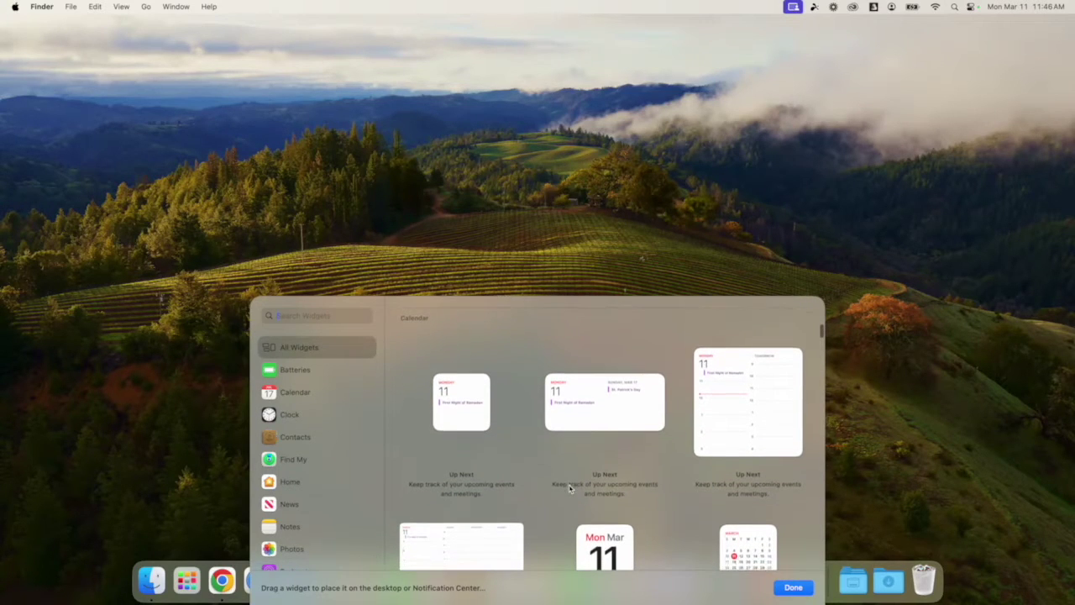
scroll(584, 478, down, 3)
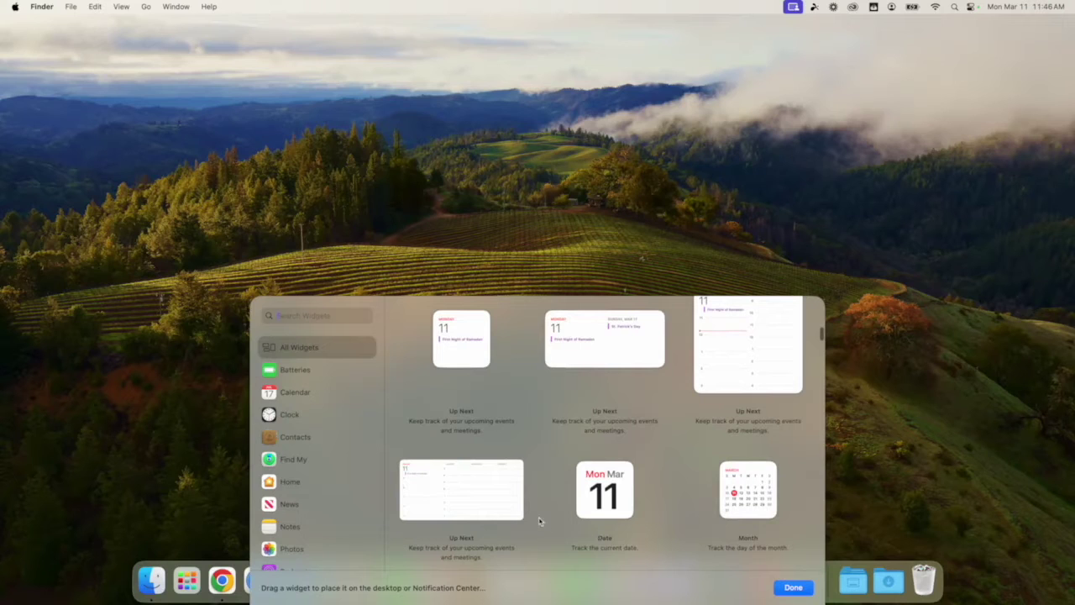
scroll(540, 522, up, 10)
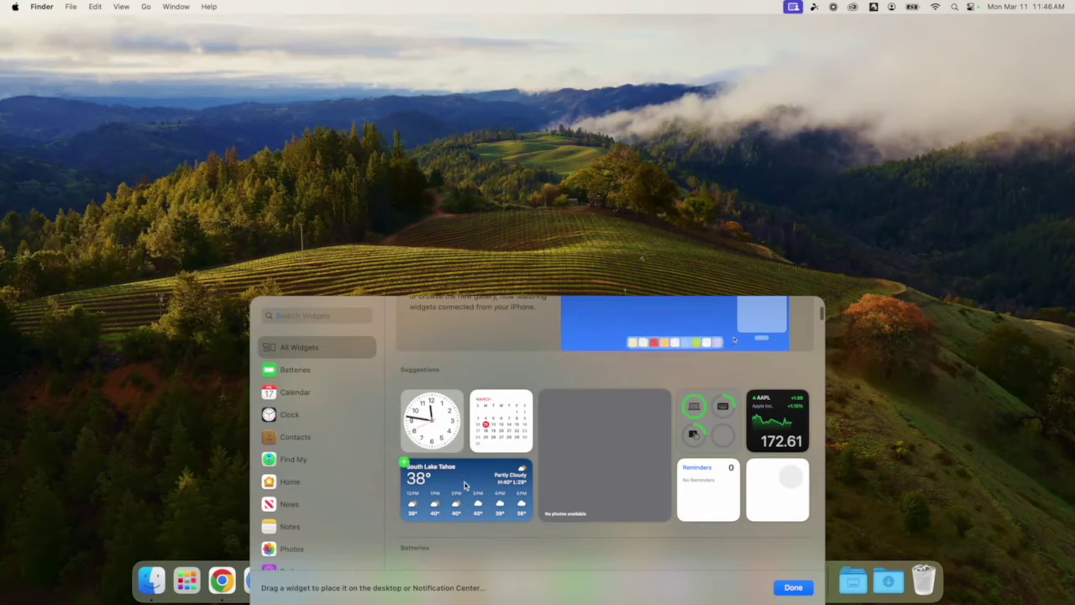
- Add the suggested weather Forecast widget to the desktop, leave its location settings, and place it in the upper-left corner
drag(411, 464, 527, 124)
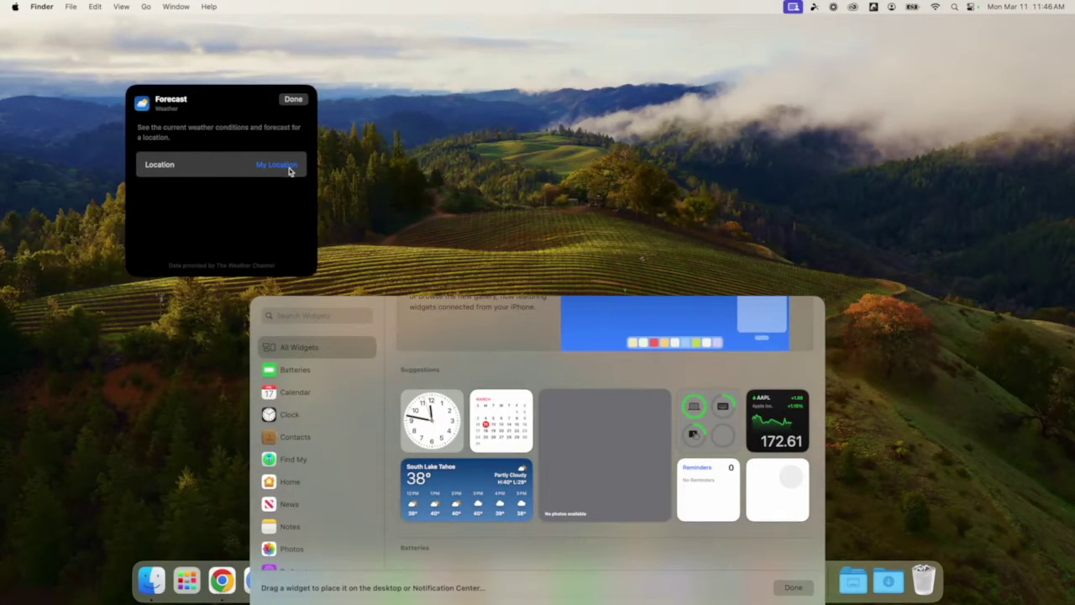
click(294, 100)
drag(223, 122, 122, 62)
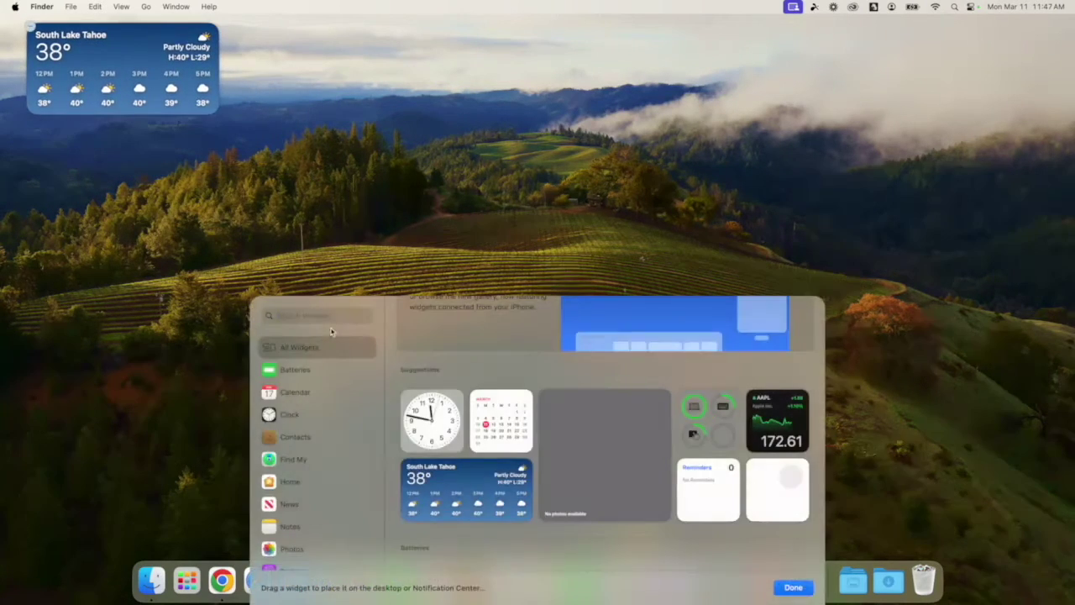
- Reposition the weather widget on the desktop, settling it slightly inward from the upper-left corner
click(143, 70)
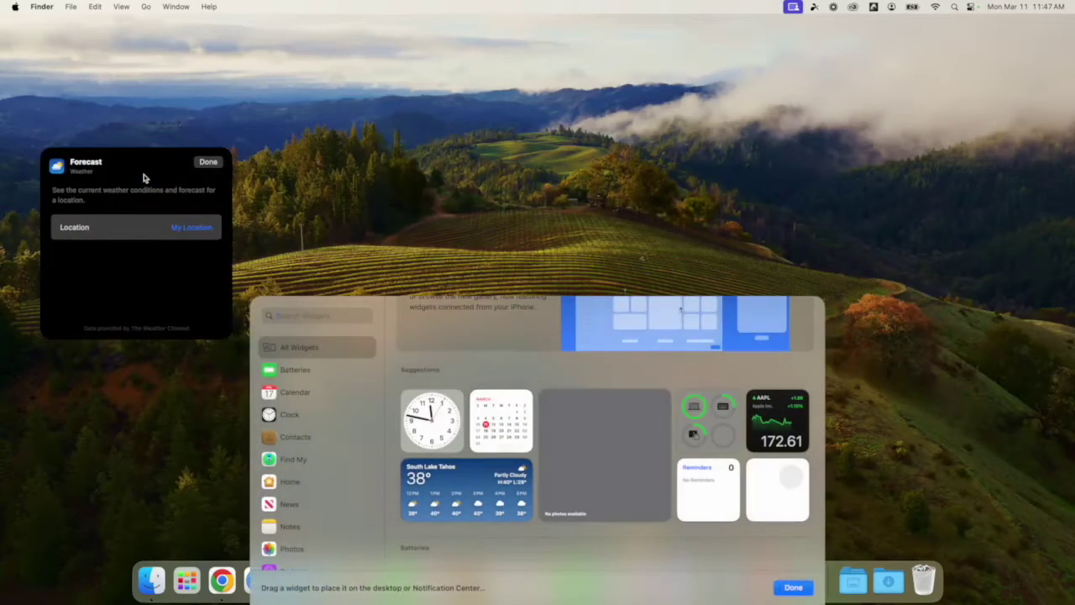
click(207, 161)
drag(172, 168, 458, 69)
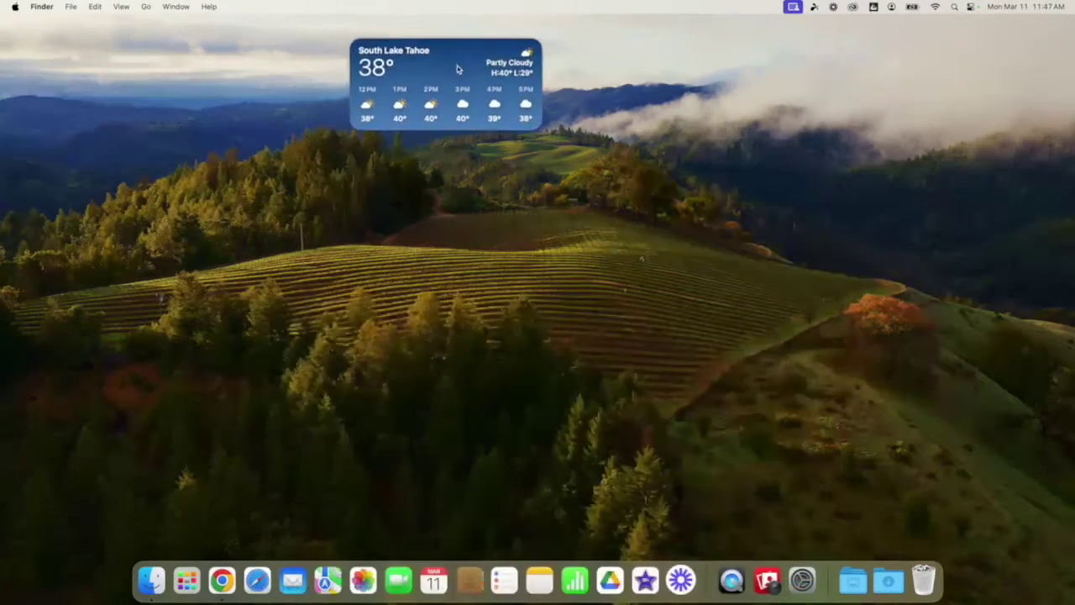
click(457, 68)
click(514, 56)
drag(454, 67, 179, 72)
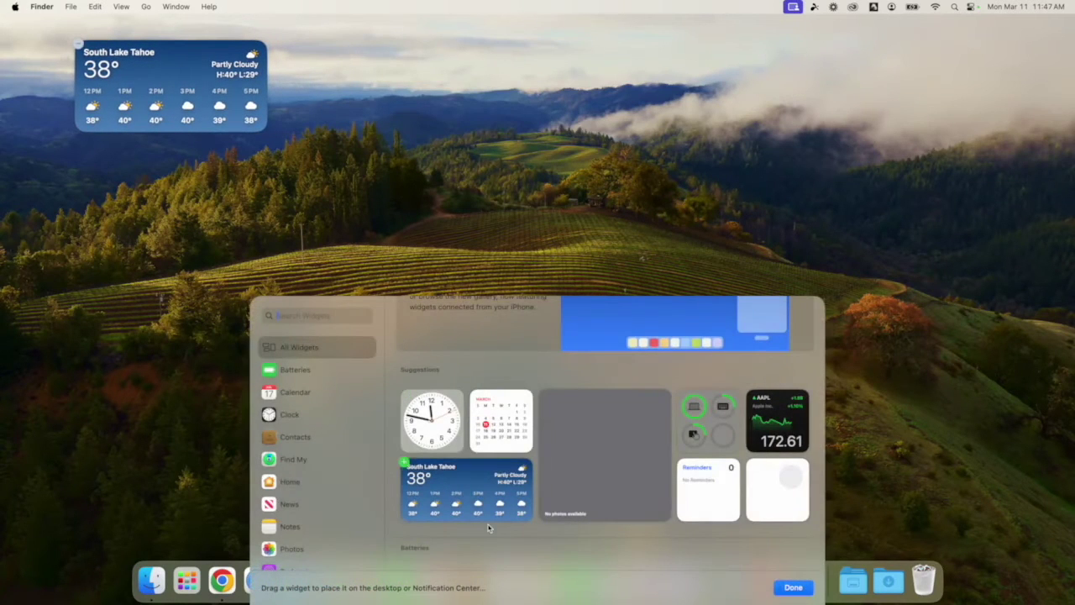
- Add the small Batteries Status widget directly beside the weather widget and finish editing the widgets
scroll(558, 484, down, 3)
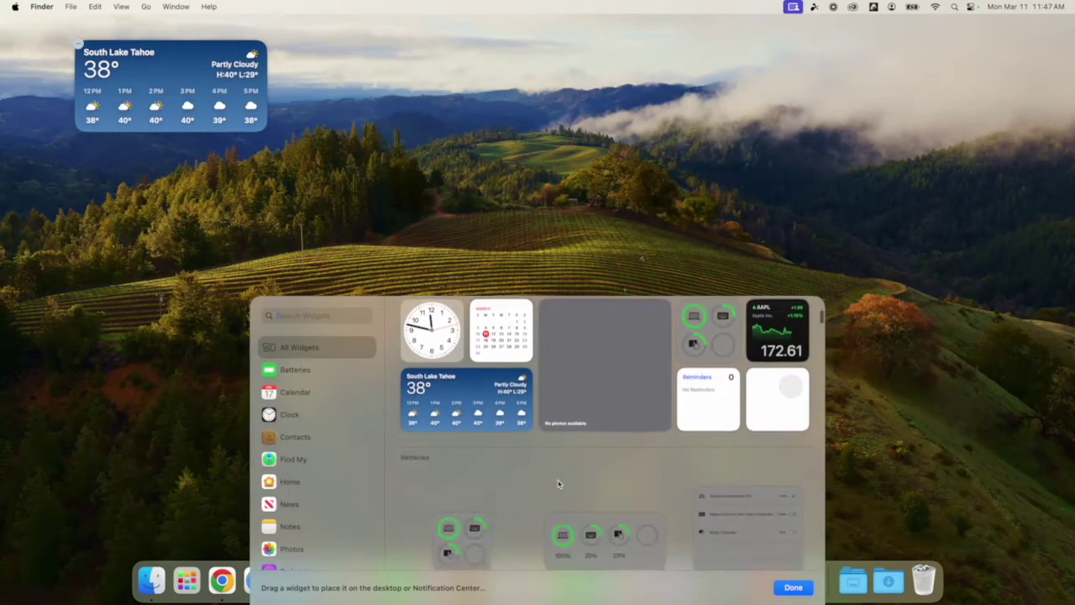
scroll(558, 484, down, 2)
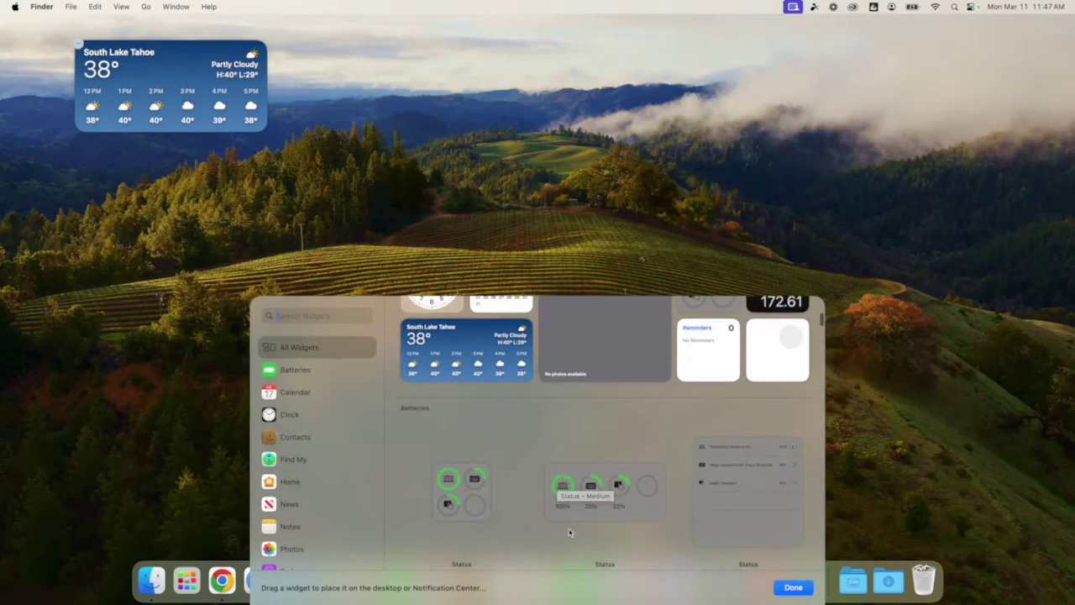
drag(473, 507, 356, 129)
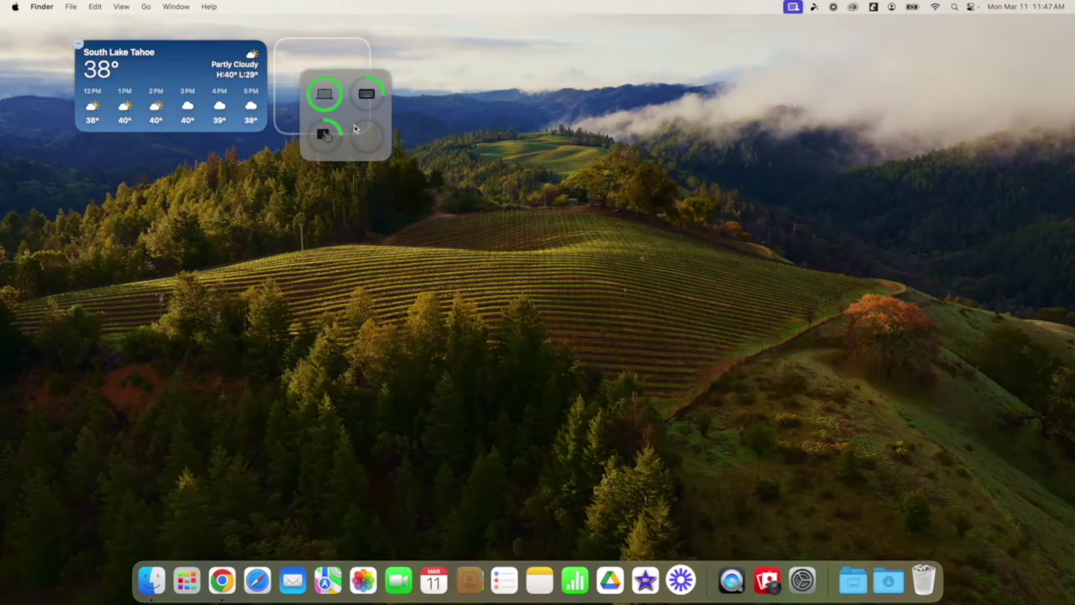
drag(355, 128, 355, 129)
mouse_move(355, 128)
mouse_down()
mouse_move(327, 94)
mouse_move(360, 93)
mouse_move(364, 148)
mouse_move(321, 151)
mouse_move(321, 113)
mouse_move(337, 106)
mouse_move(357, 131)
mouse_up()
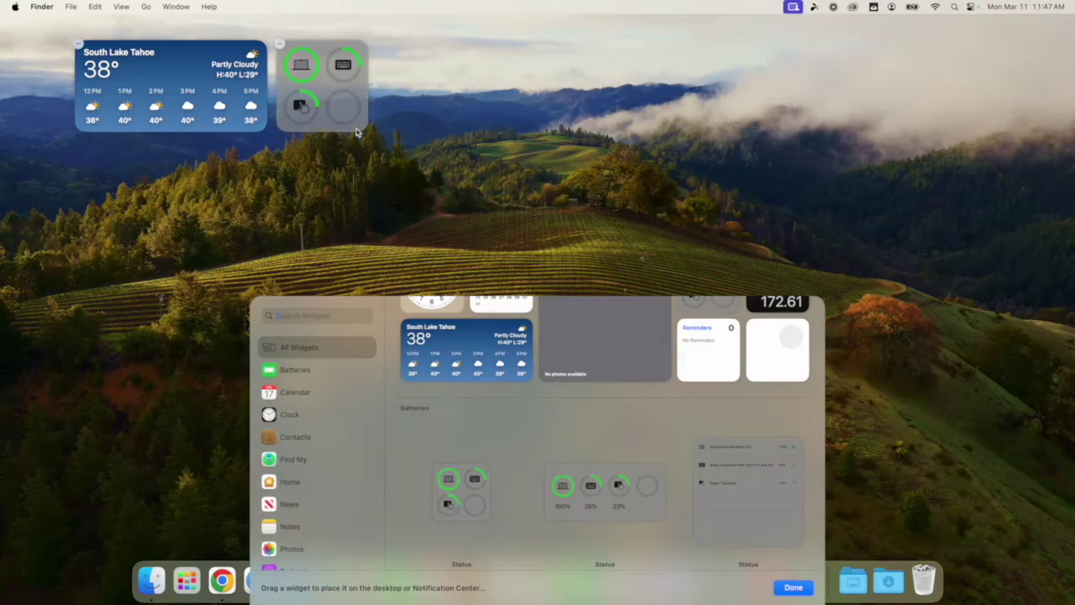
click(800, 587)
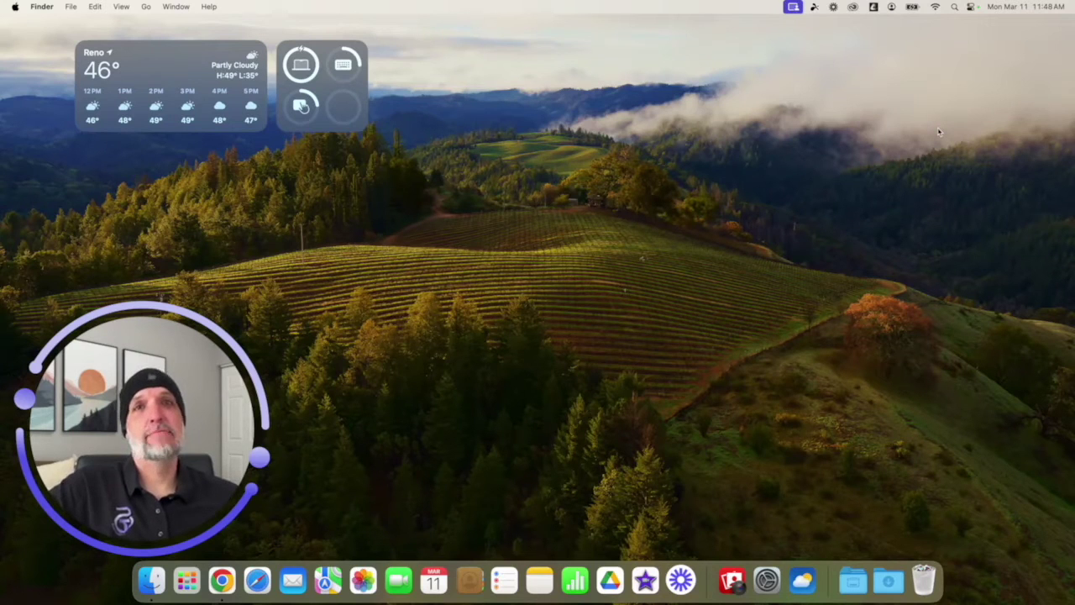
- Open Notification Center and look through all of its widgets down to the end of the list
click(1016, 7)
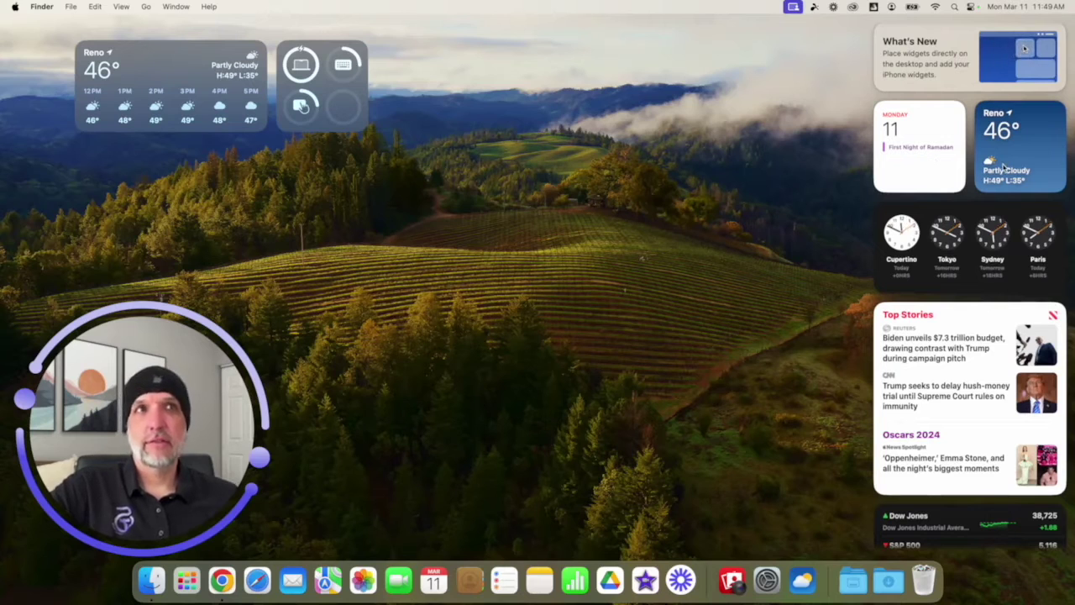
scroll(995, 252, down, 3)
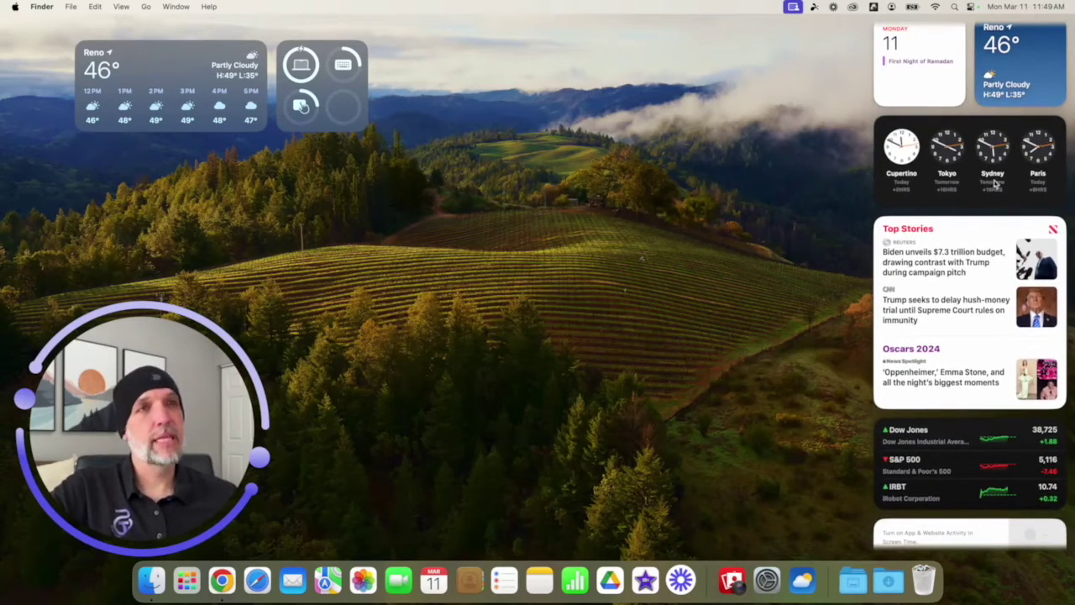
scroll(964, 252, down, 2)
scroll(928, 243, down, 2)
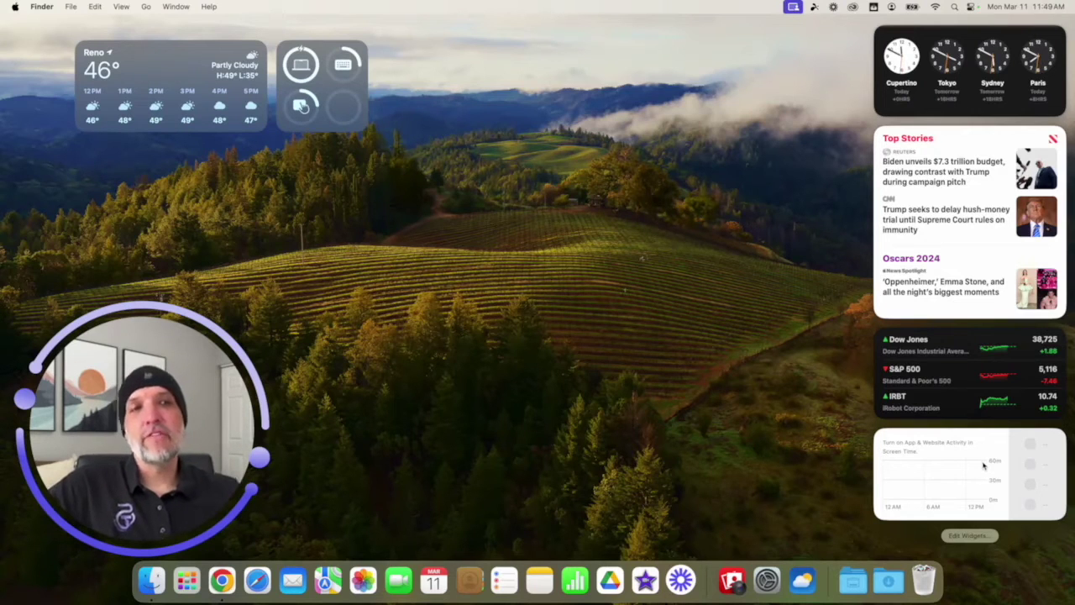
- Edit the Notification Center widgets and remove the small weather, world clock, calendar, stocks and Screen Time widgets, keeping Top Stories
click(985, 542)
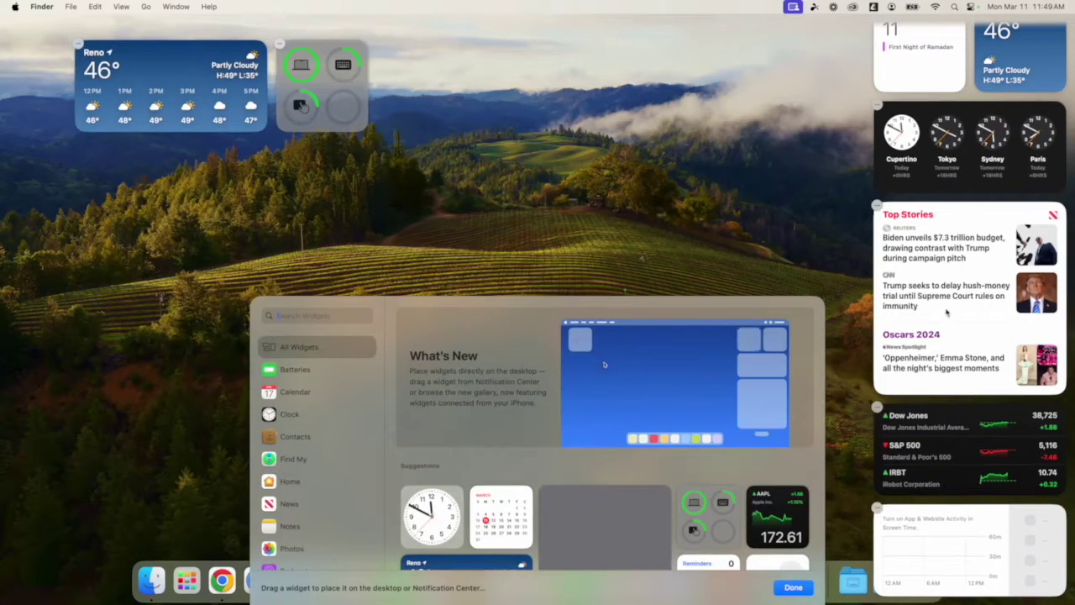
scroll(924, 118, up, 2)
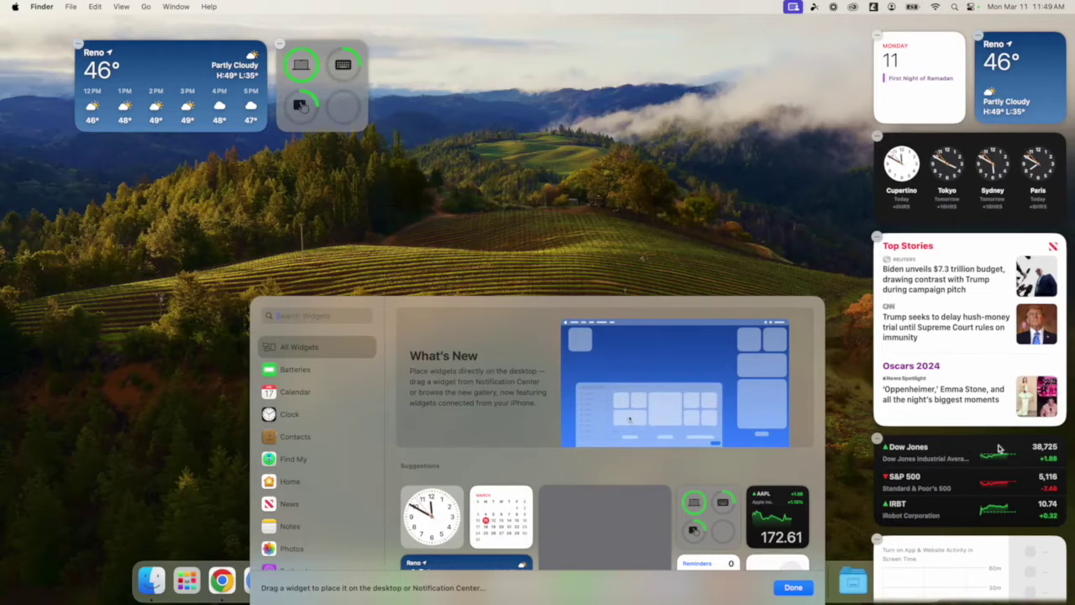
click(979, 36)
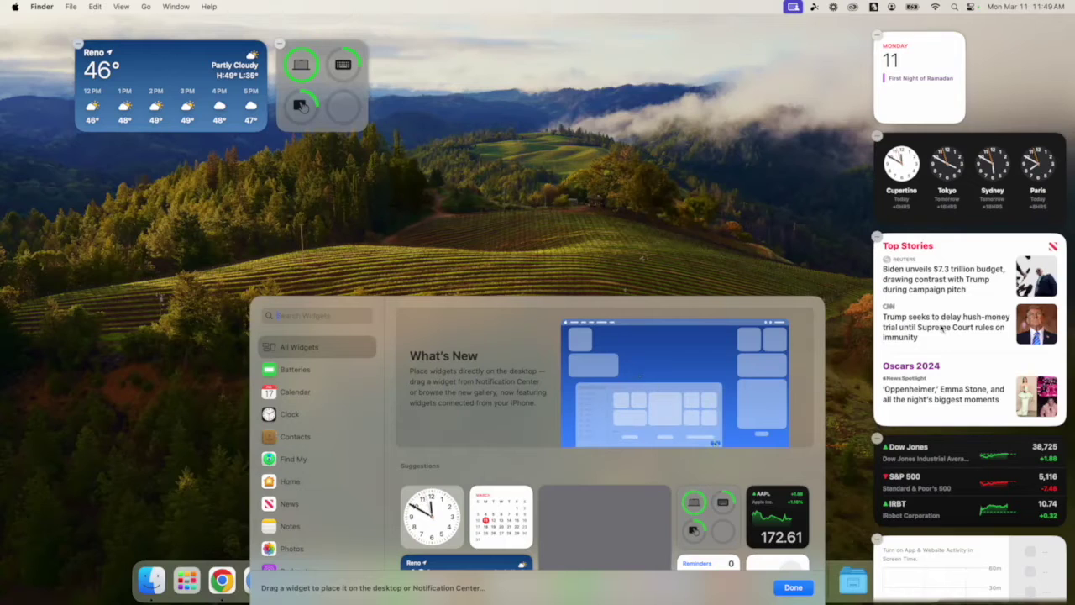
click(877, 137)
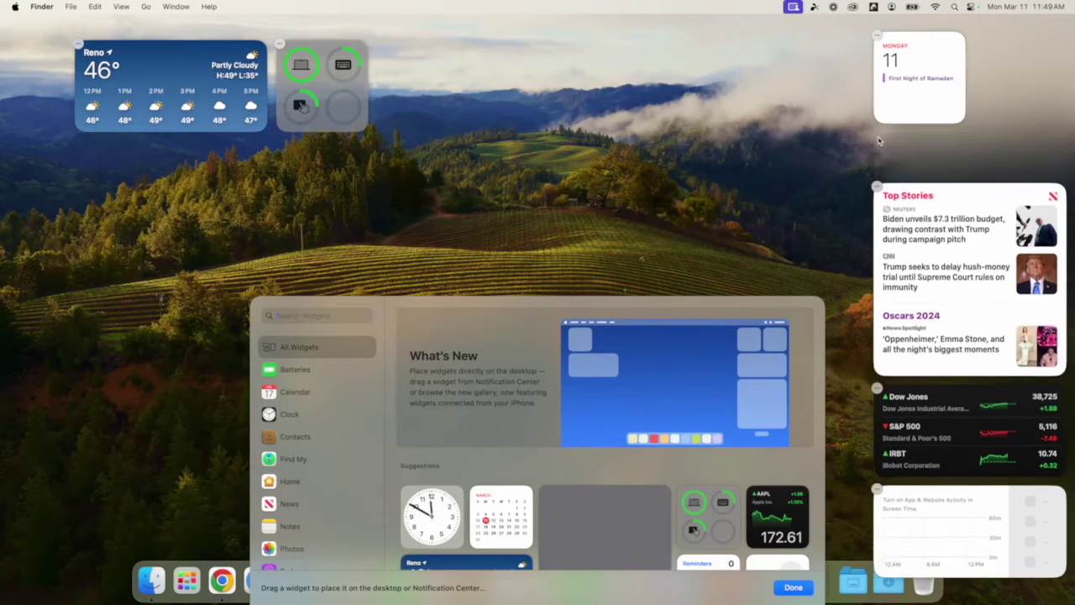
click(877, 38)
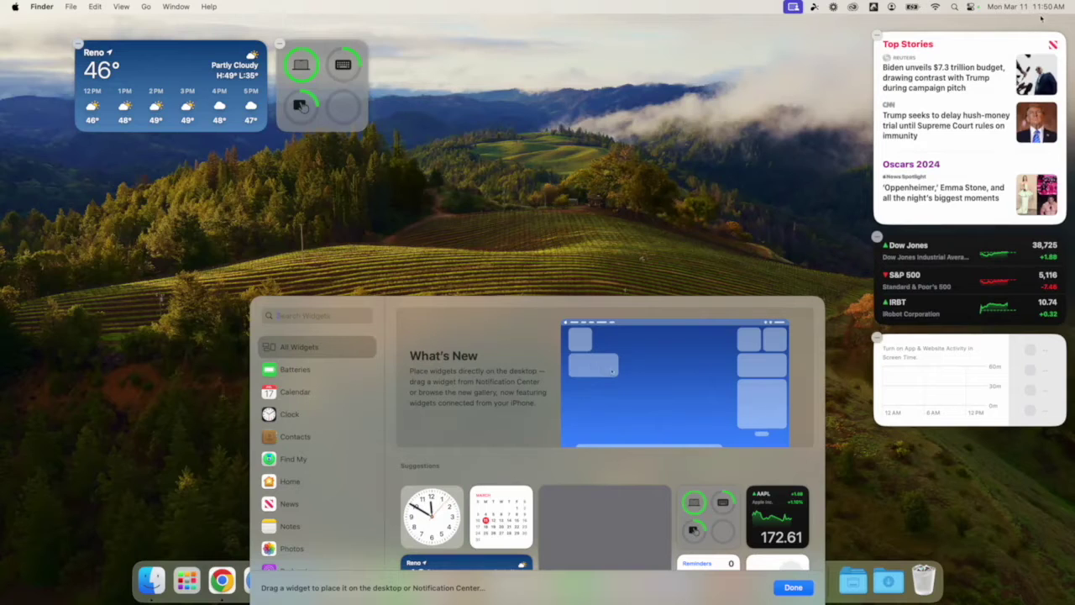
click(876, 237)
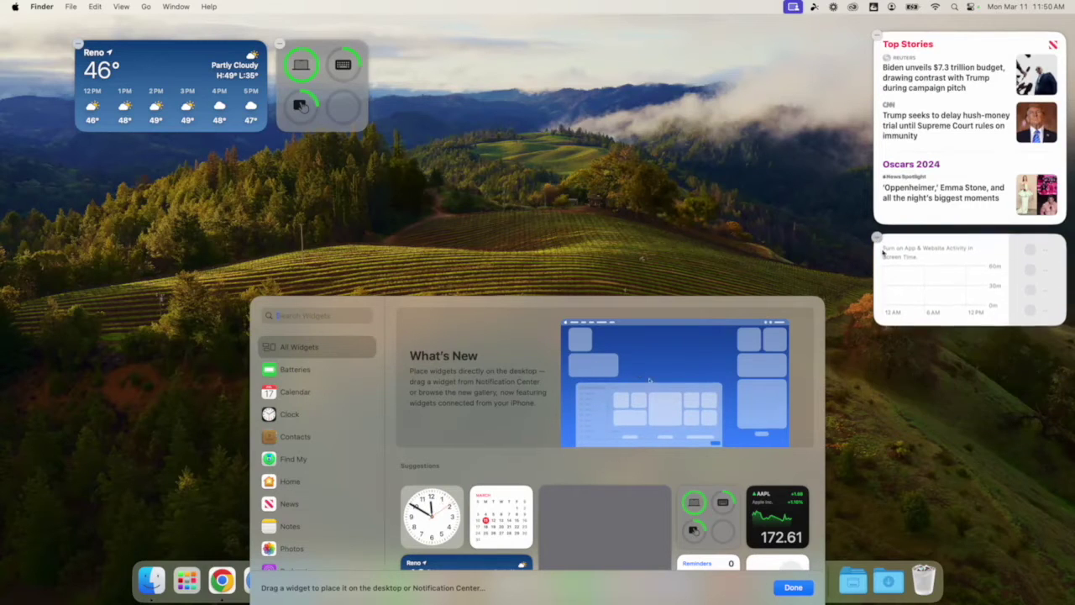
click(876, 238)
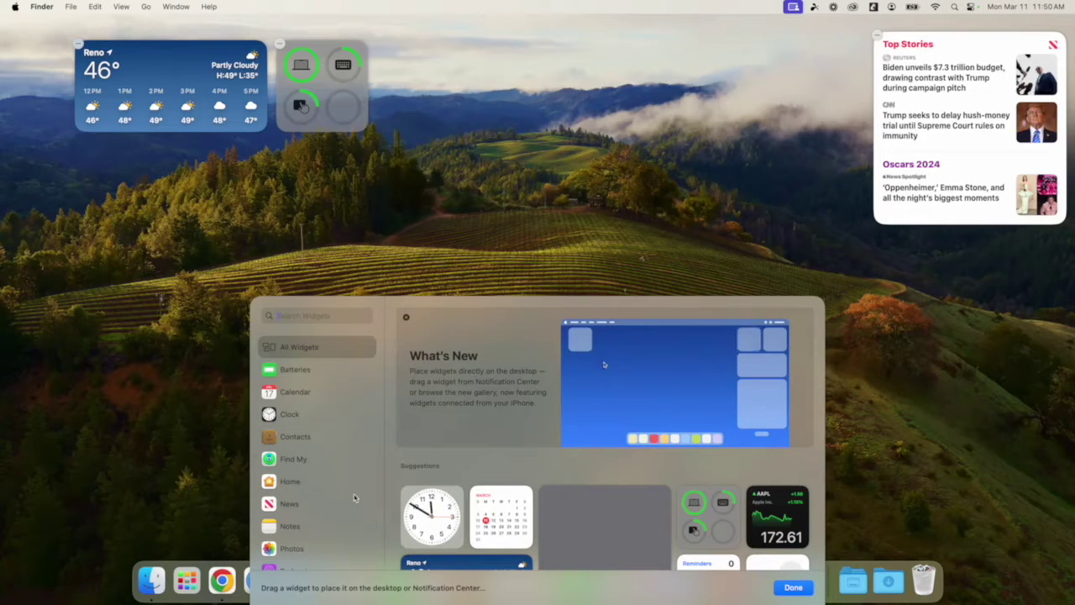
- Add the large four-person Contacts widget to Notification Center below Top Stories
click(290, 439)
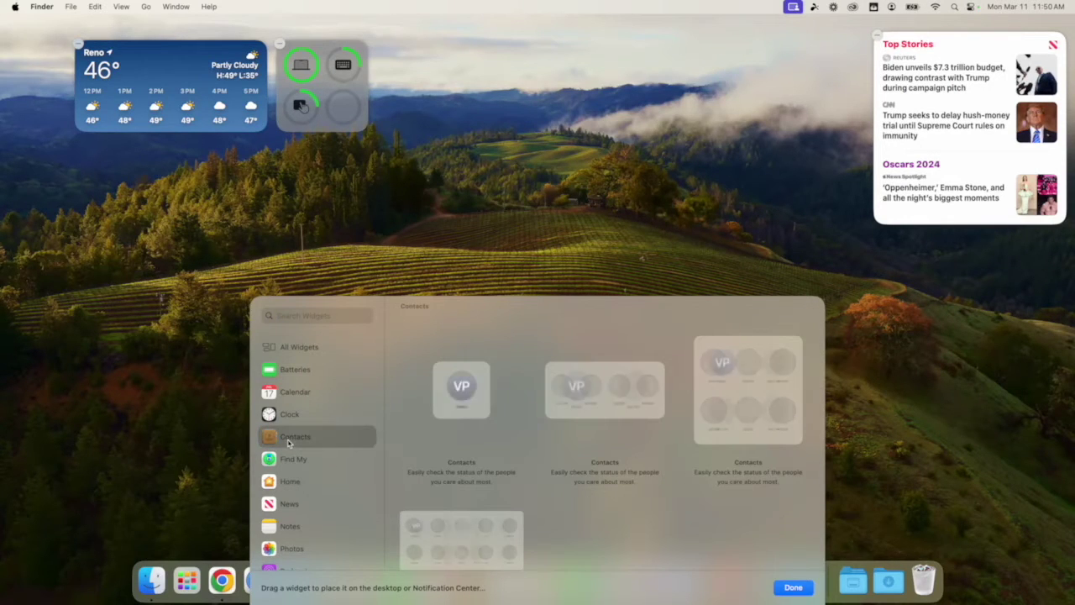
drag(445, 552, 671, 197)
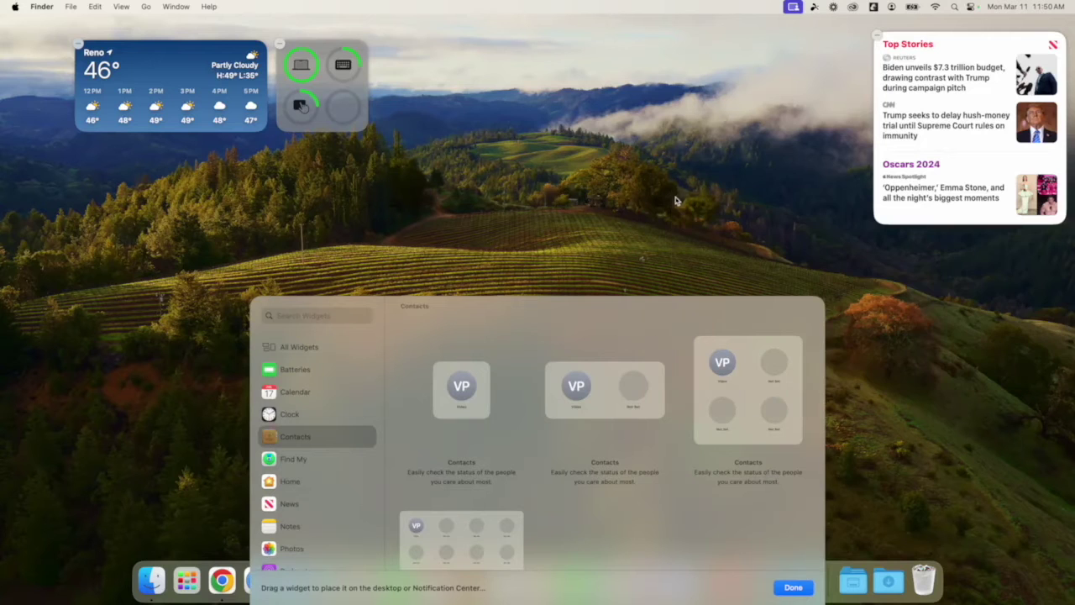
drag(739, 417, 958, 352)
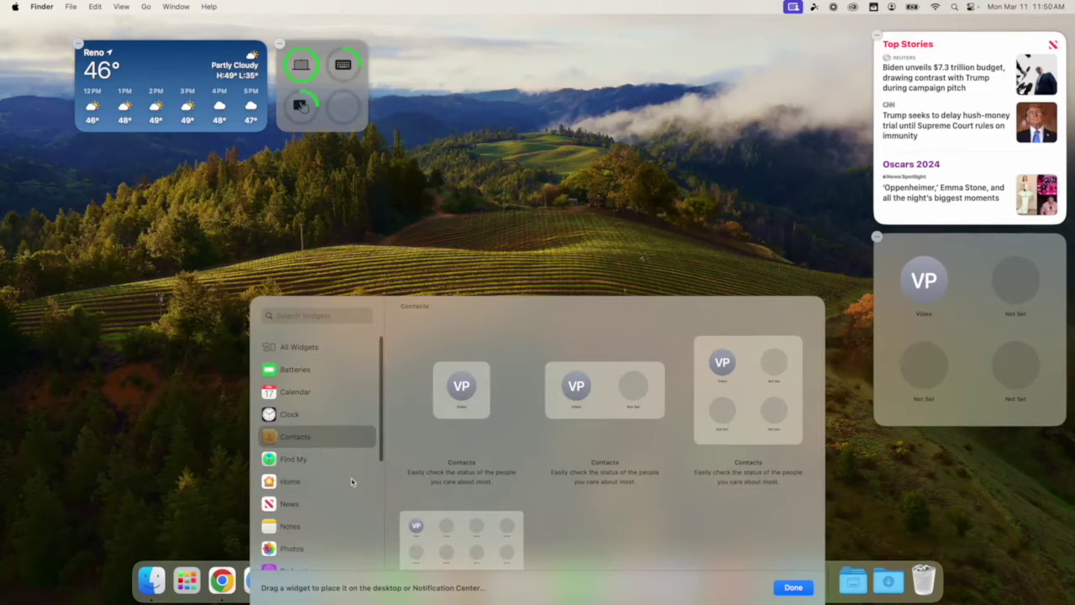
- Add the small Reminders List widget to Notification Center between Top Stories and Contacts, and finish editing the widgets
scroll(307, 394, down, 5)
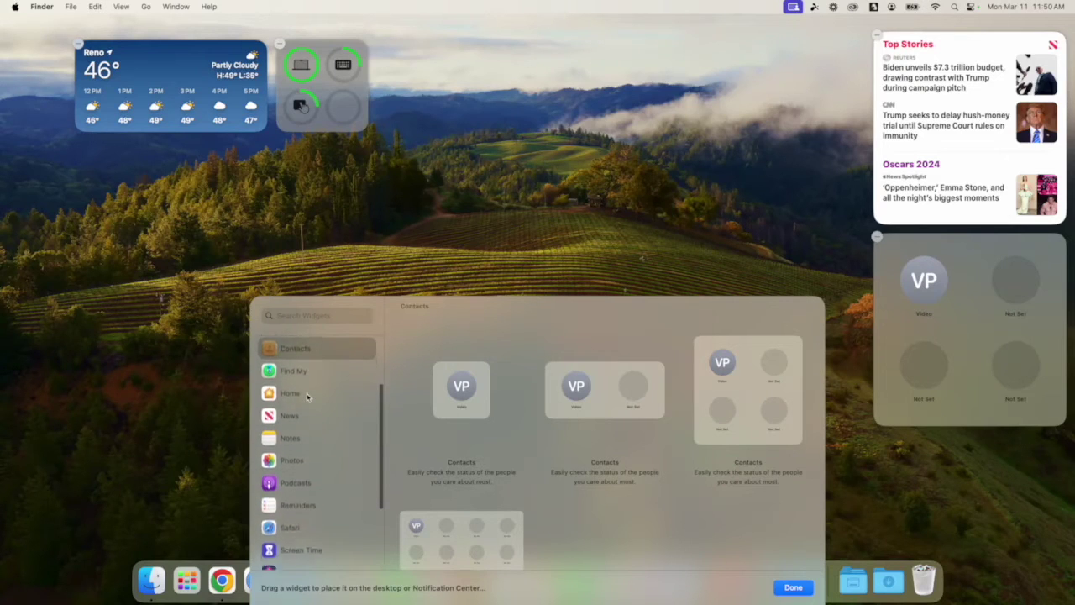
click(304, 453)
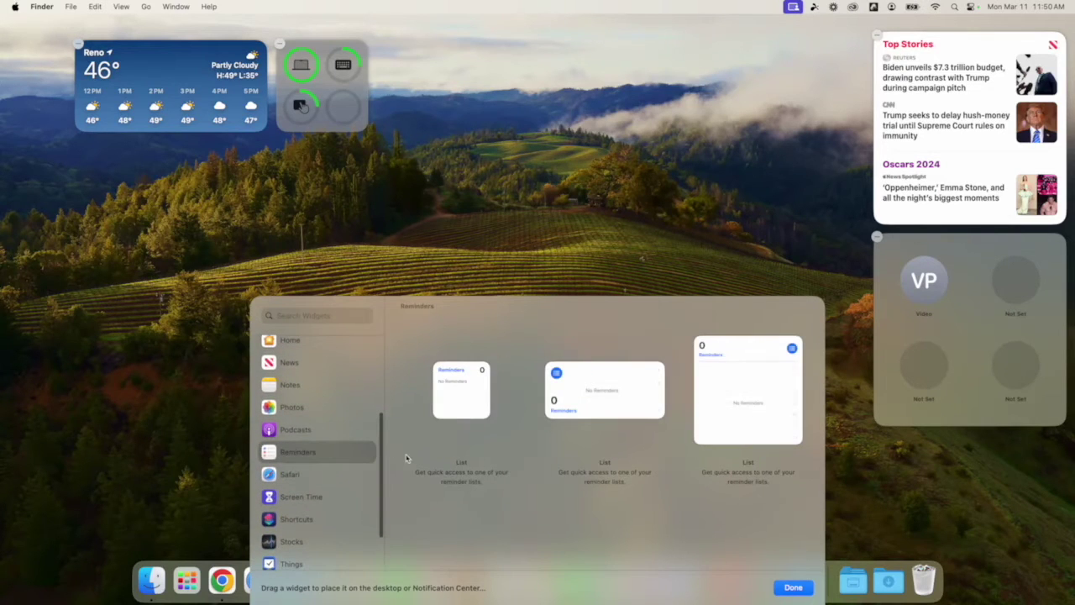
mouse_move(469, 372)
drag(462, 396, 919, 288)
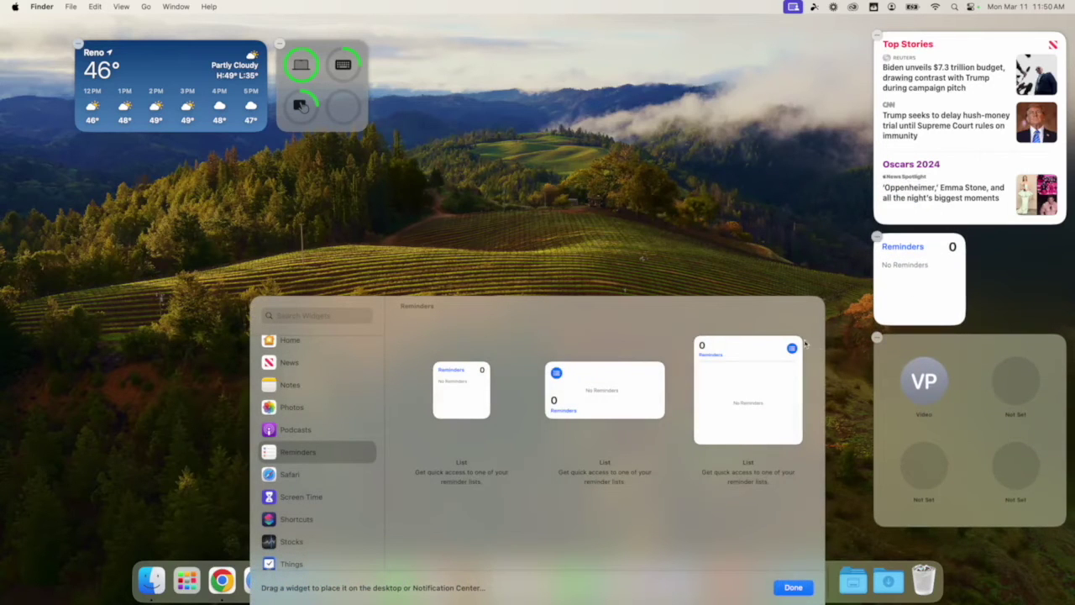
click(793, 587)
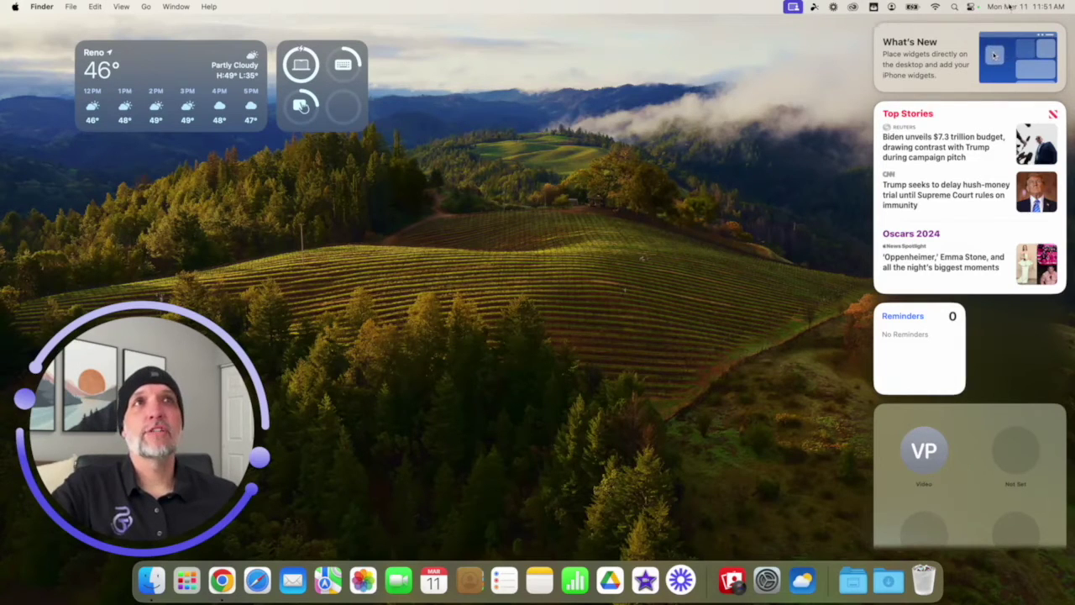
- Close and reopen Notification Center and review its rearranged widgets down to the widget editing option
click(980, 17)
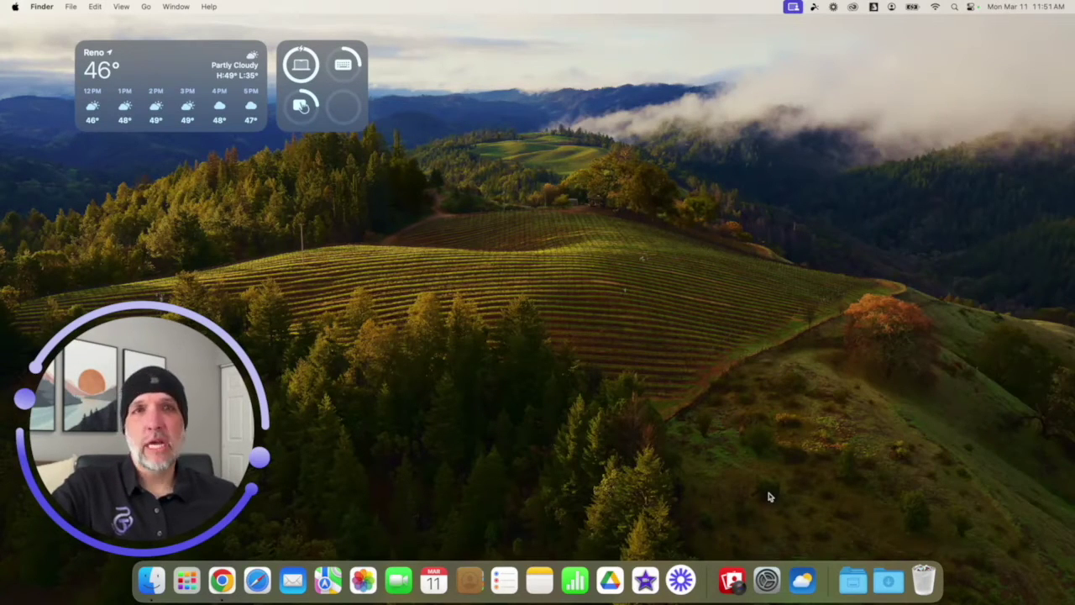
click(1001, 7)
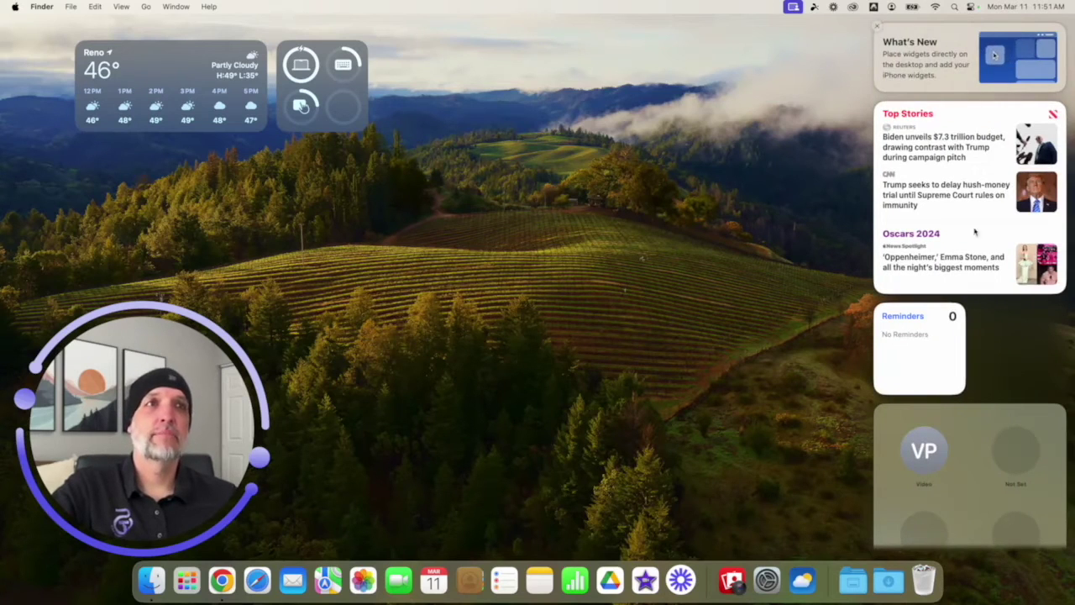
scroll(975, 232, down, 2)
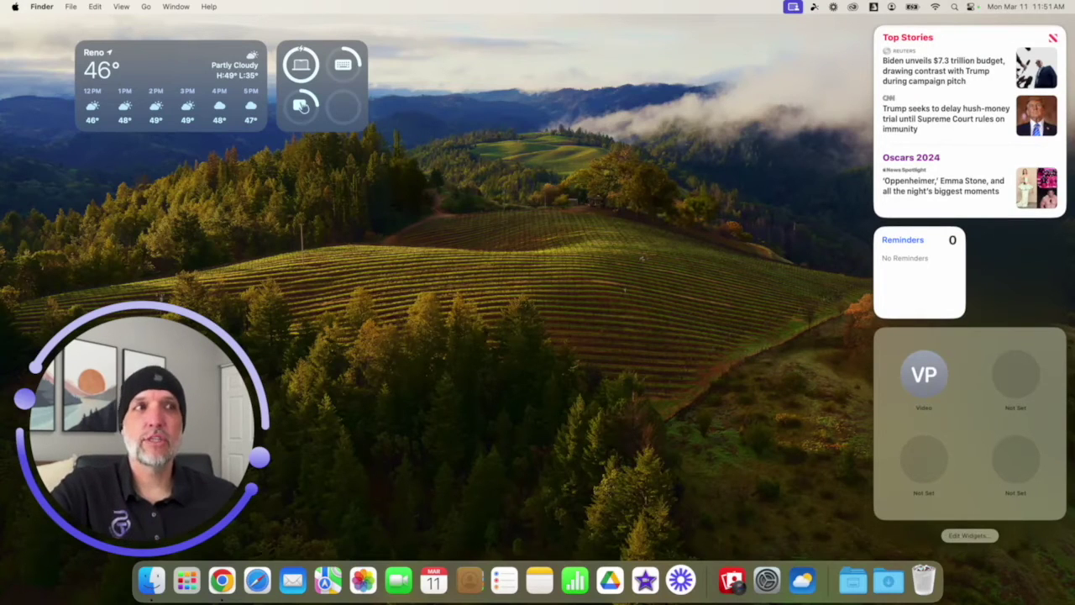
click(989, 536)
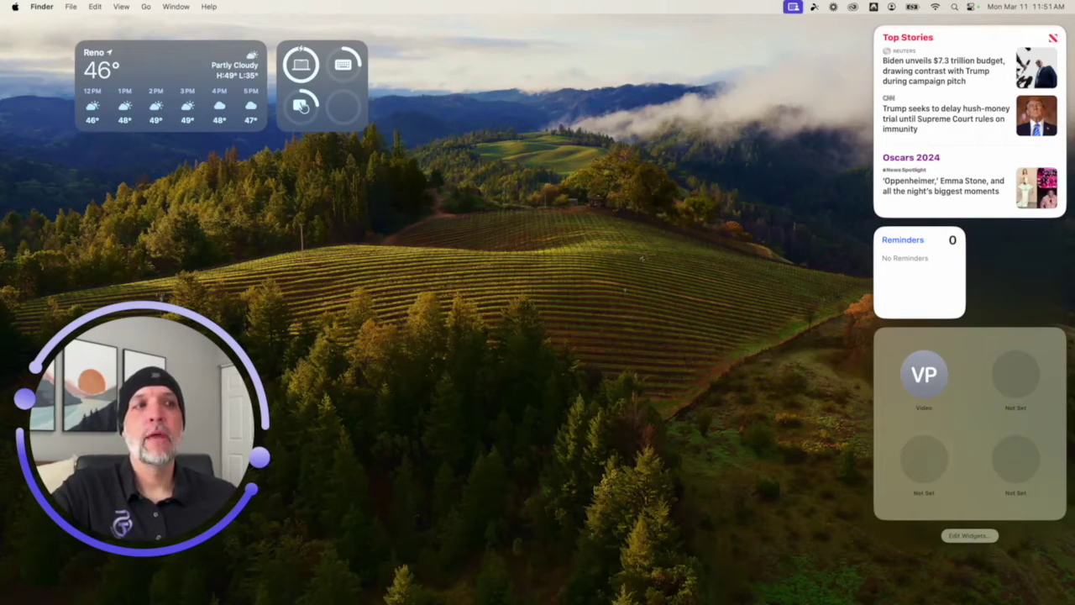
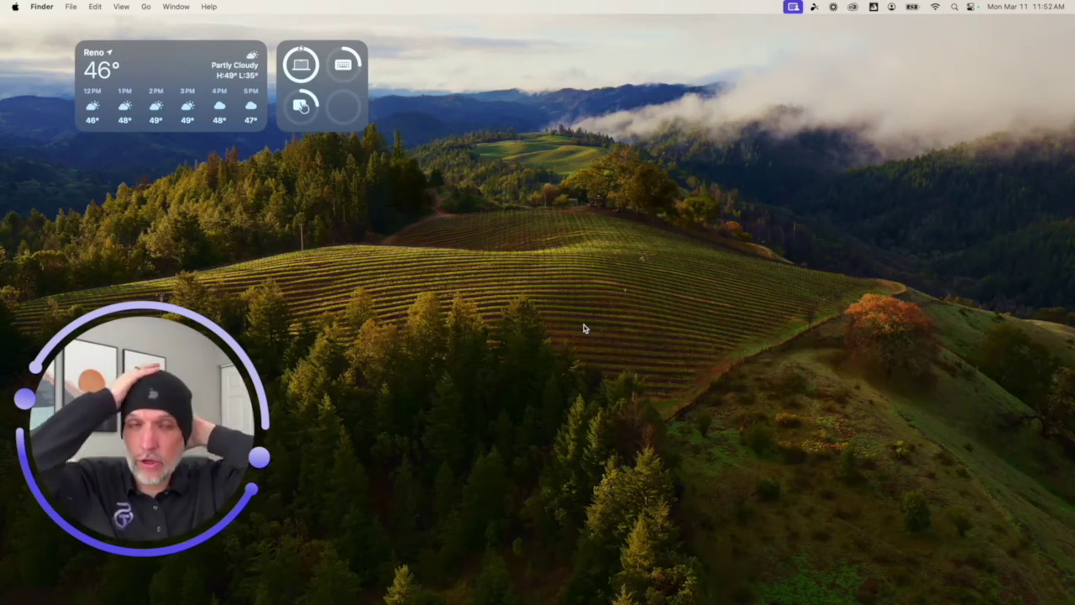
- Open System Settings and go to the Widgets section of the Desktop & Dock settings
click(15, 7)
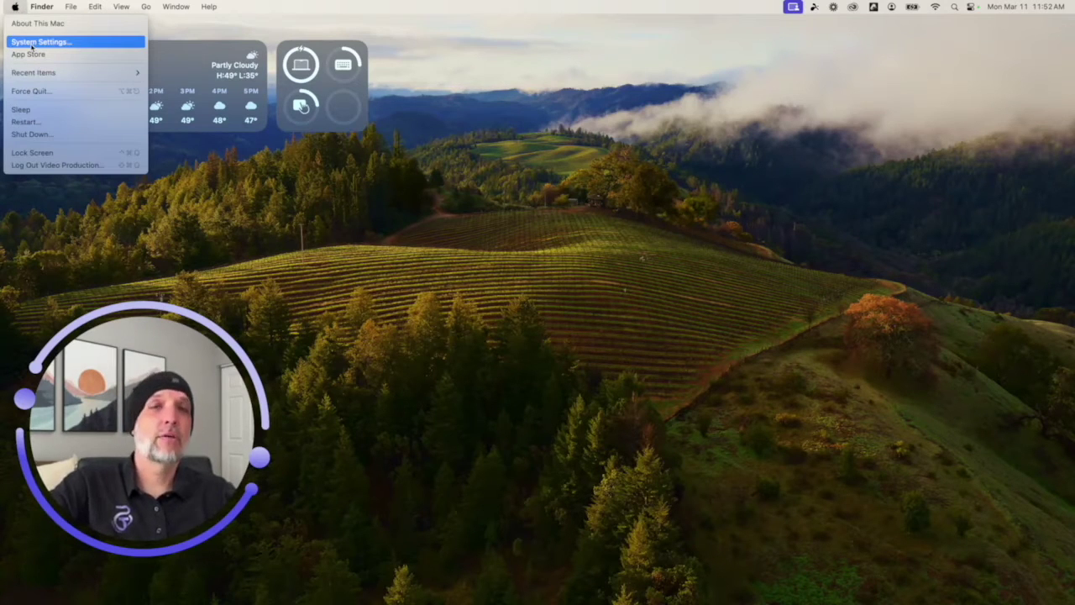
click(34, 42)
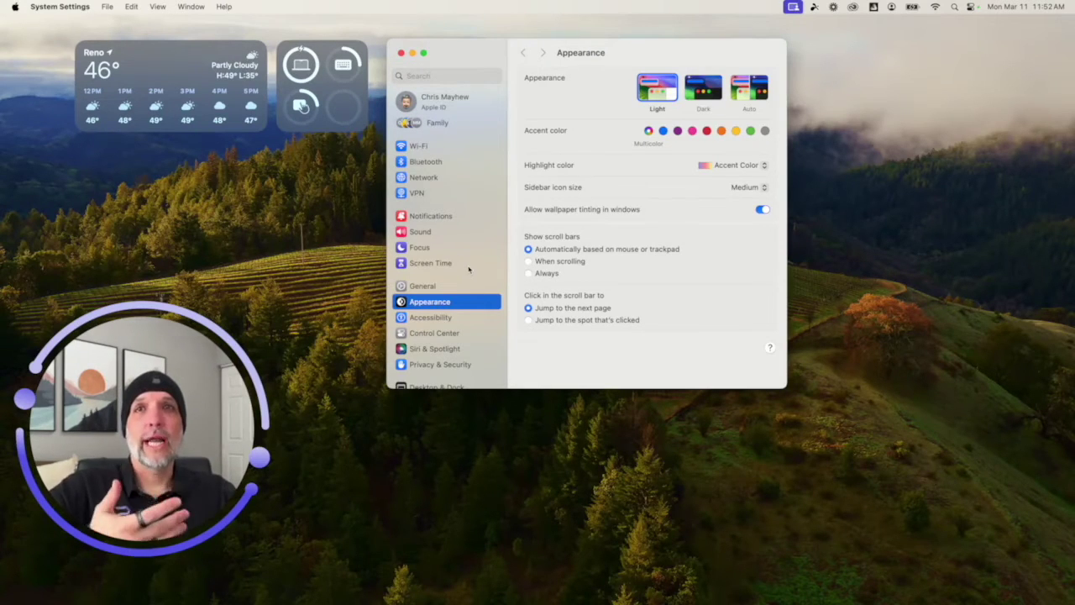
scroll(469, 269, down, 5)
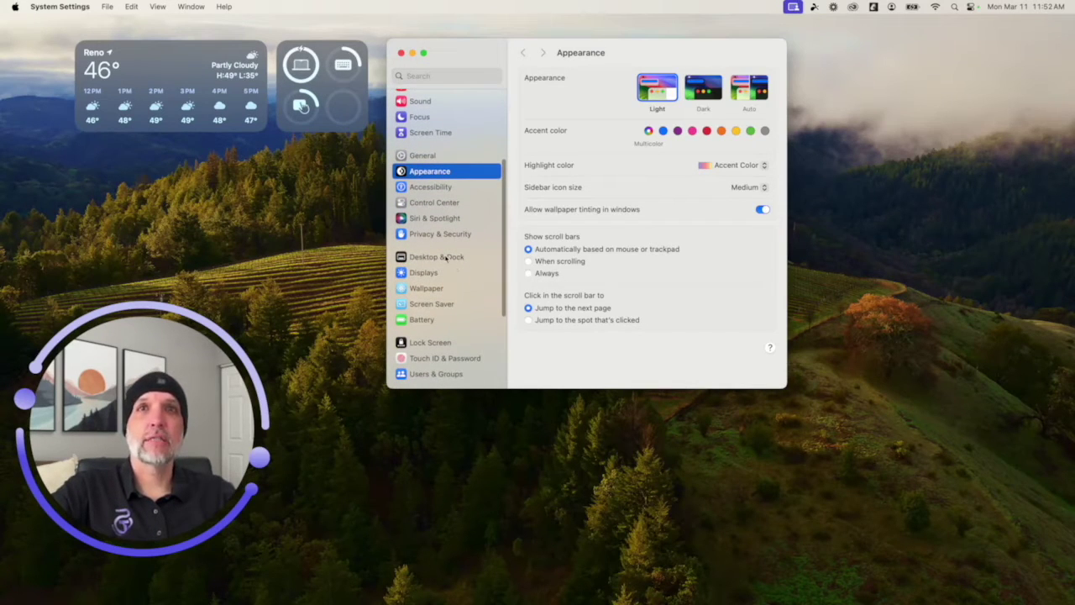
click(447, 258)
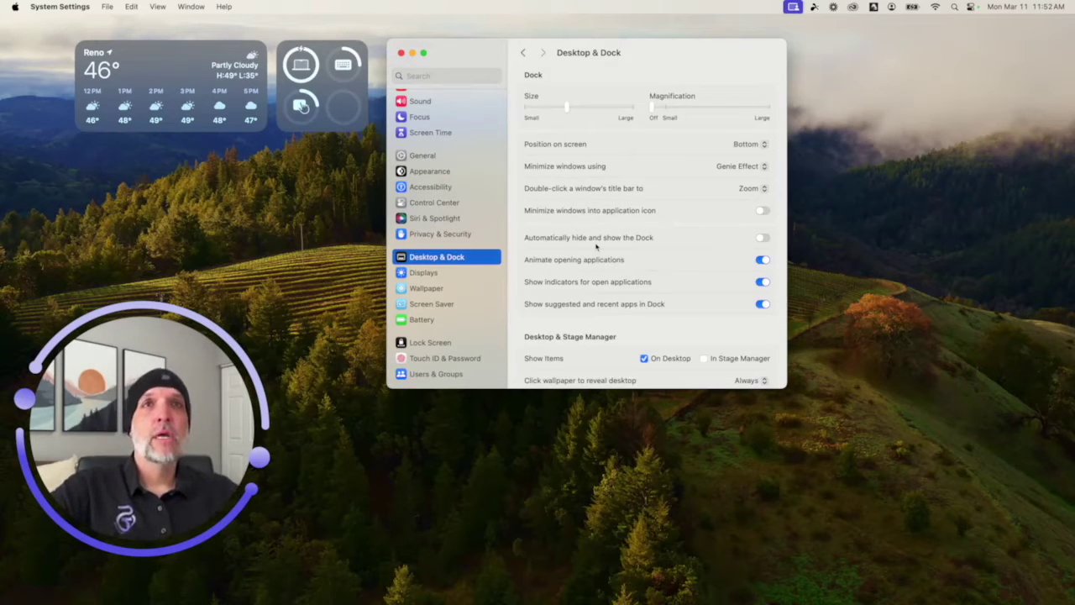
scroll(599, 319, down, 5)
scroll(596, 245, down, 4)
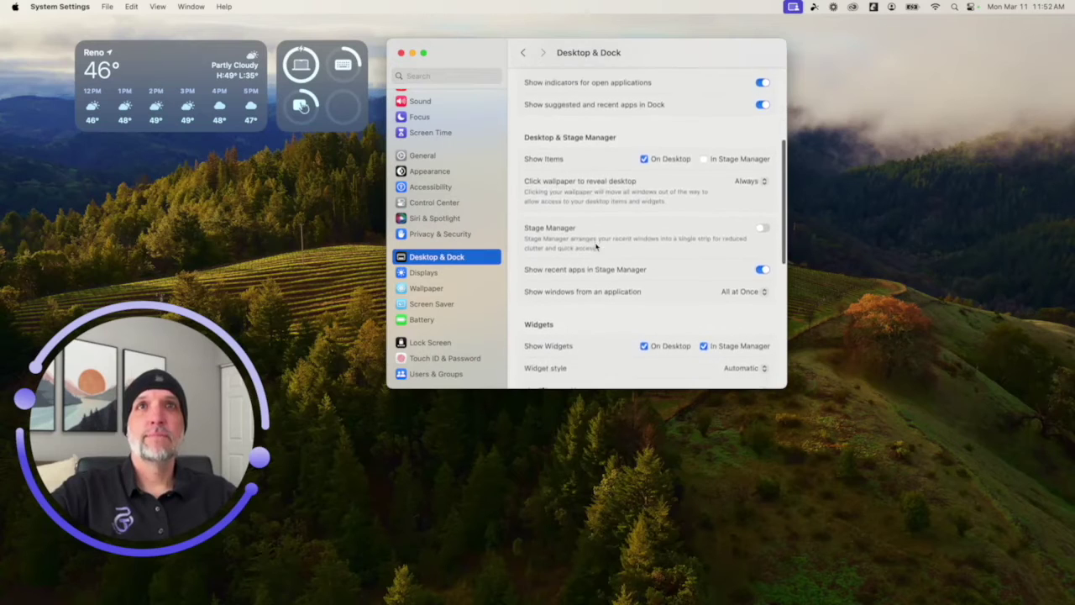
scroll(596, 246, down, 3)
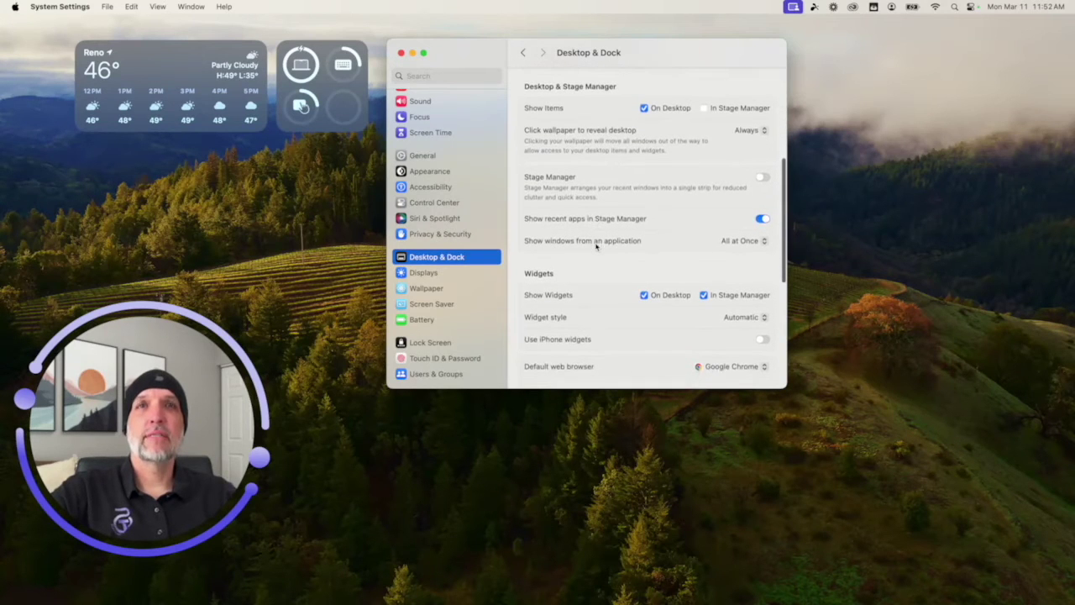
scroll(596, 247, down, 3)
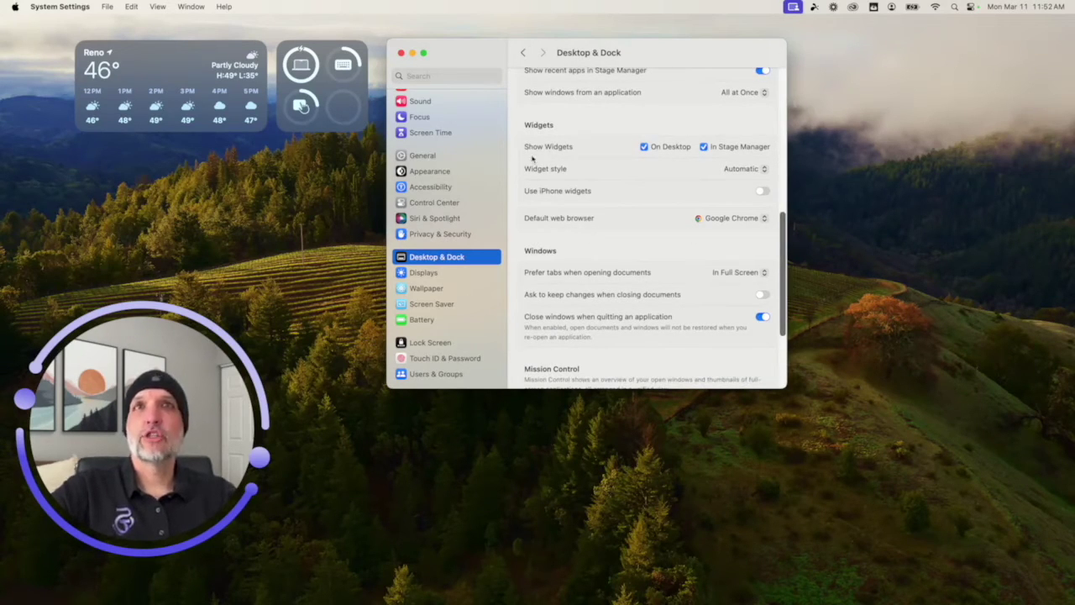
- Turn showing widgets on the desktop off and back on, and view the widget style options, leaving Automatic selected
click(643, 147)
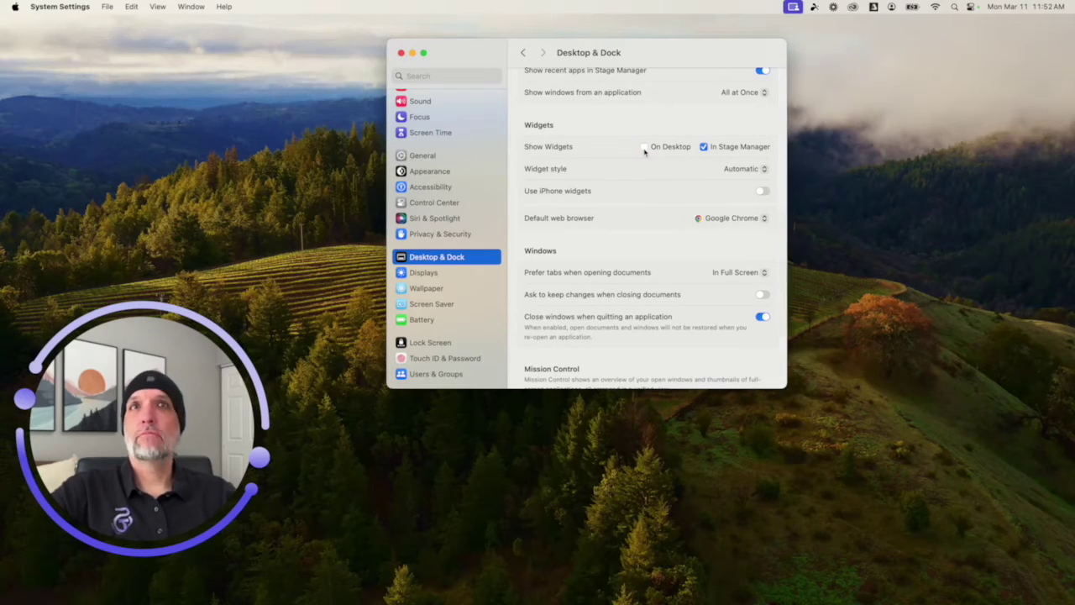
click(644, 148)
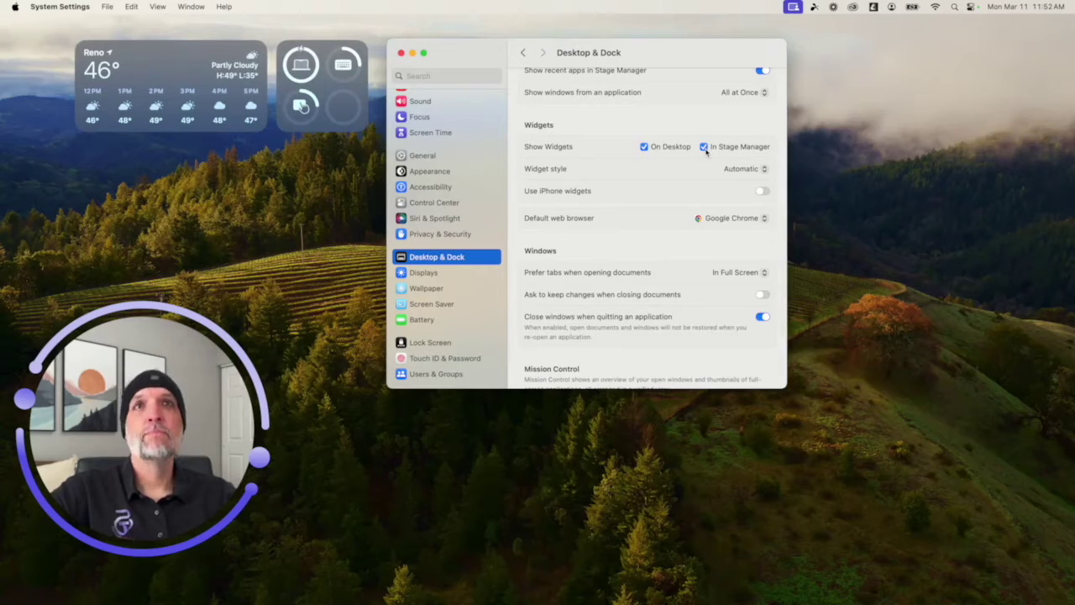
click(746, 169)
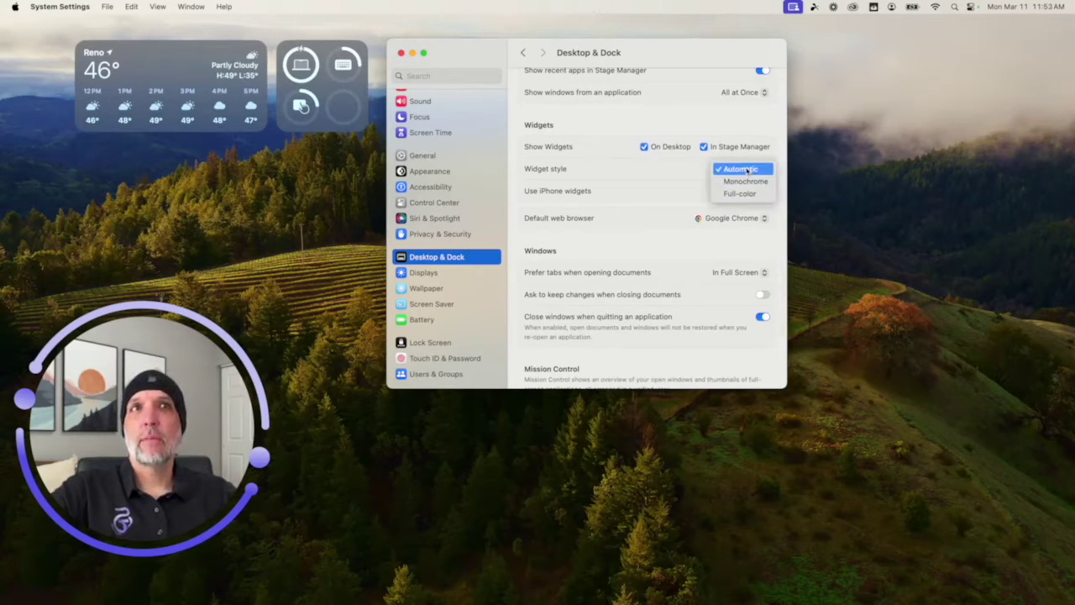
click(707, 123)
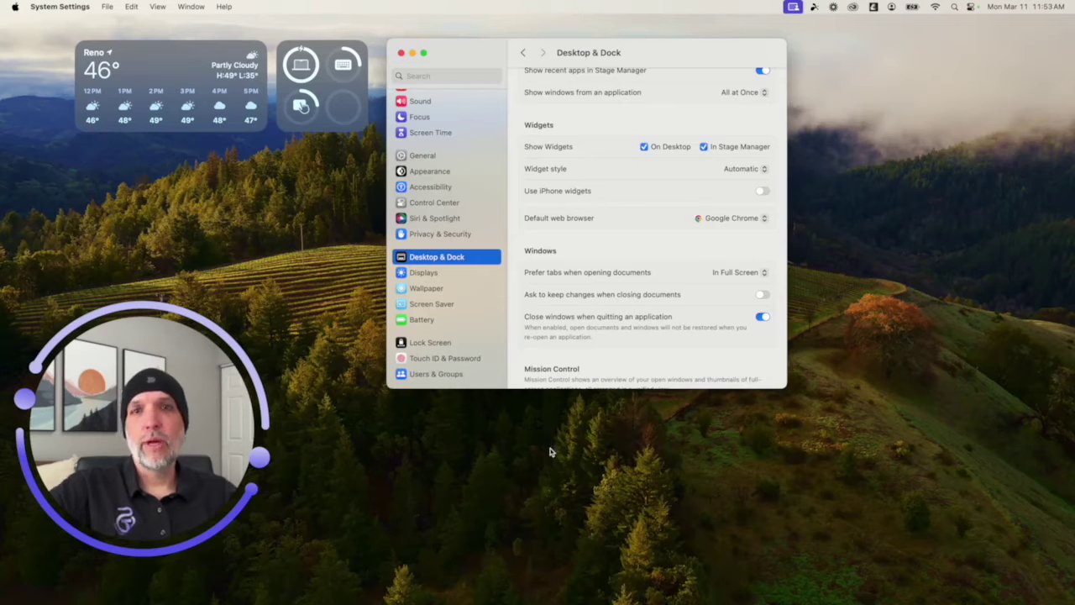
- Open the widget gallery from the desktop, look over its list of apps, and return to the settings
right_click(543, 489)
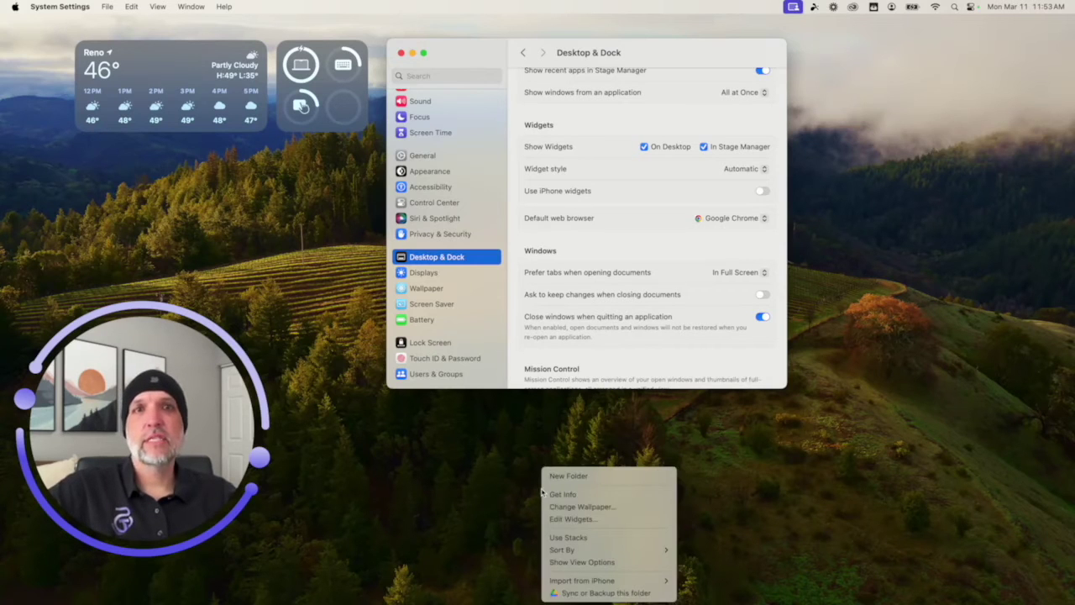
click(576, 518)
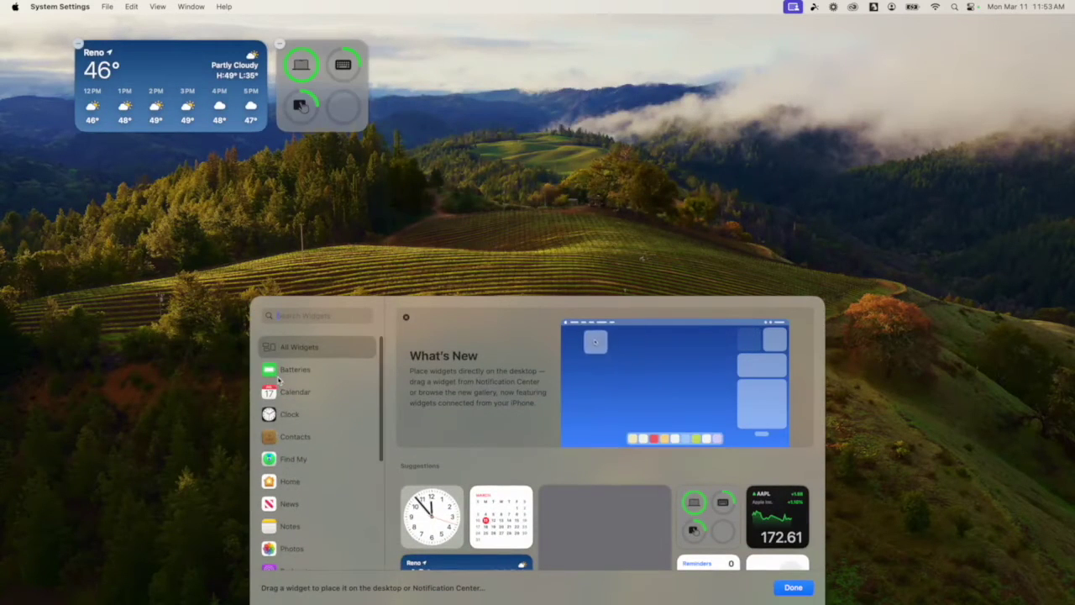
scroll(278, 391, down, 2)
scroll(277, 382, up, 2)
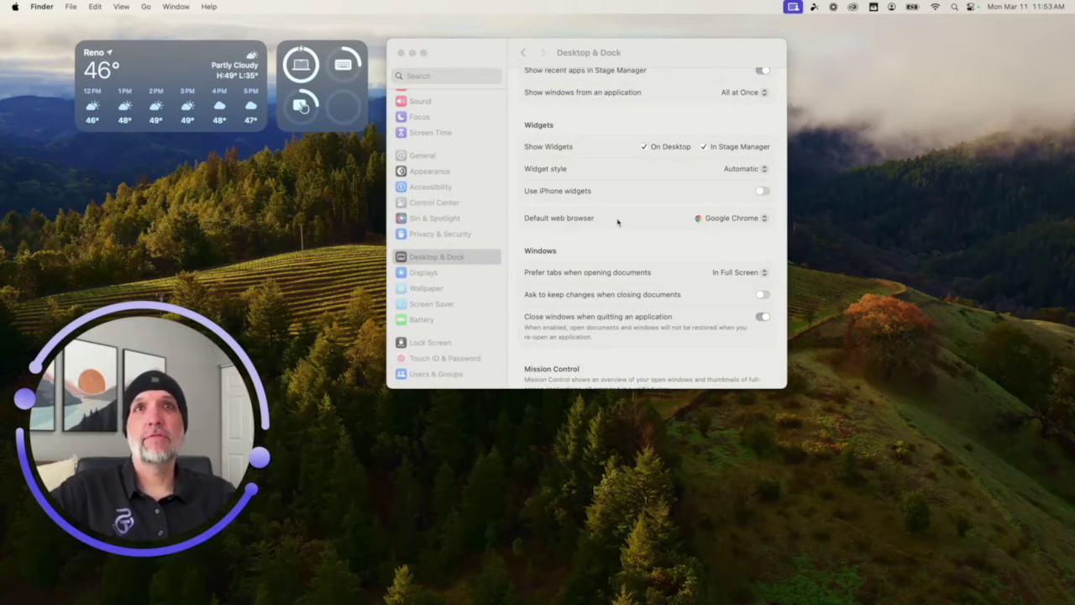
- Enable the use of iPhone widgets and close System Settings
click(761, 191)
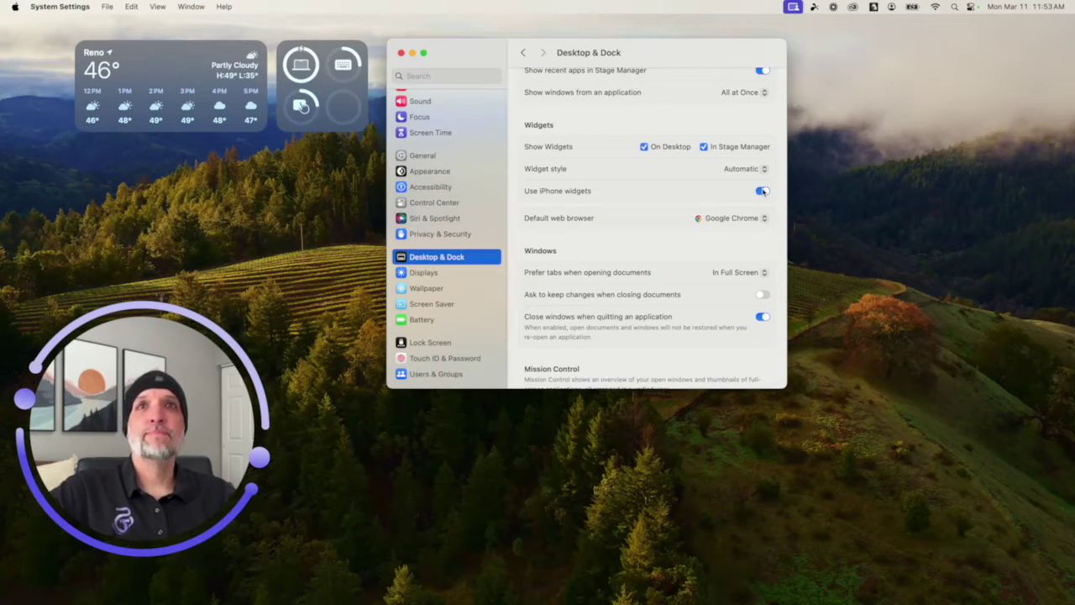
click(401, 53)
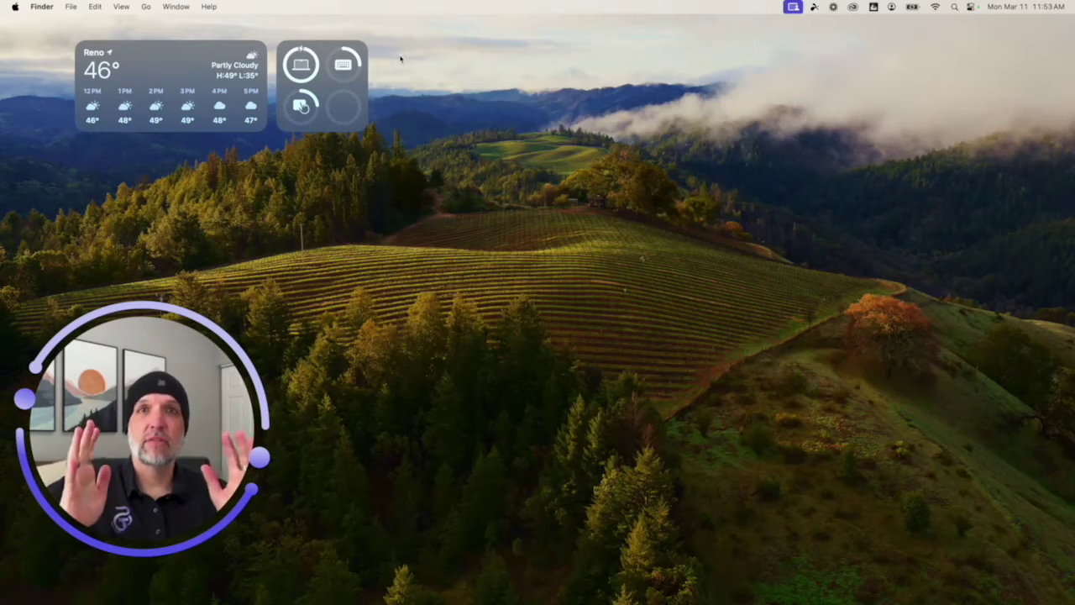
- Open the widget gallery from the desktop and view the iPhone widgets offered by Best Buy, Calm and Dex
right_click(503, 272)
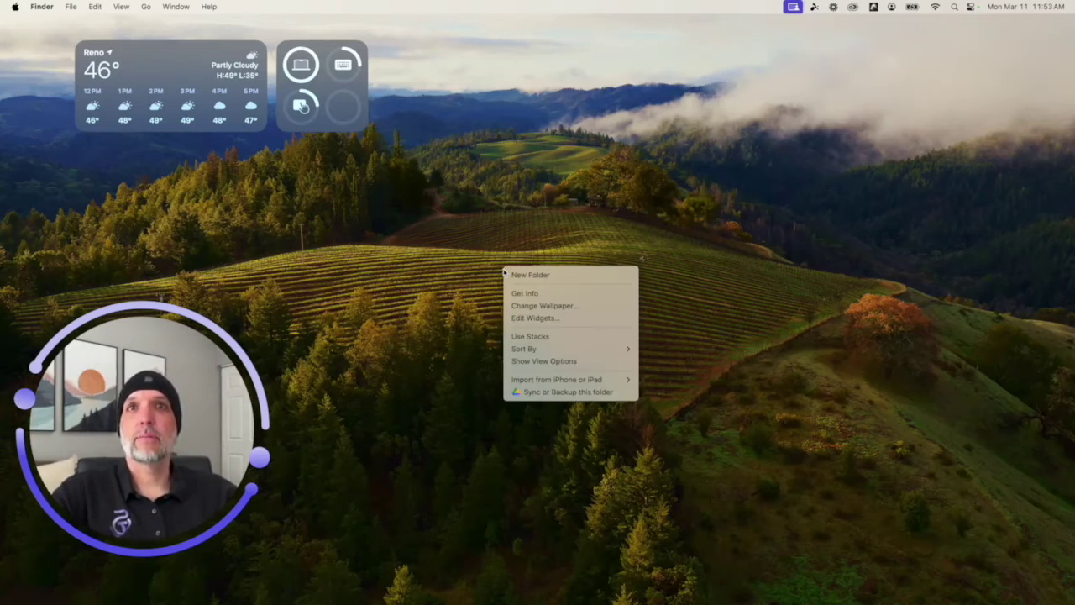
click(531, 320)
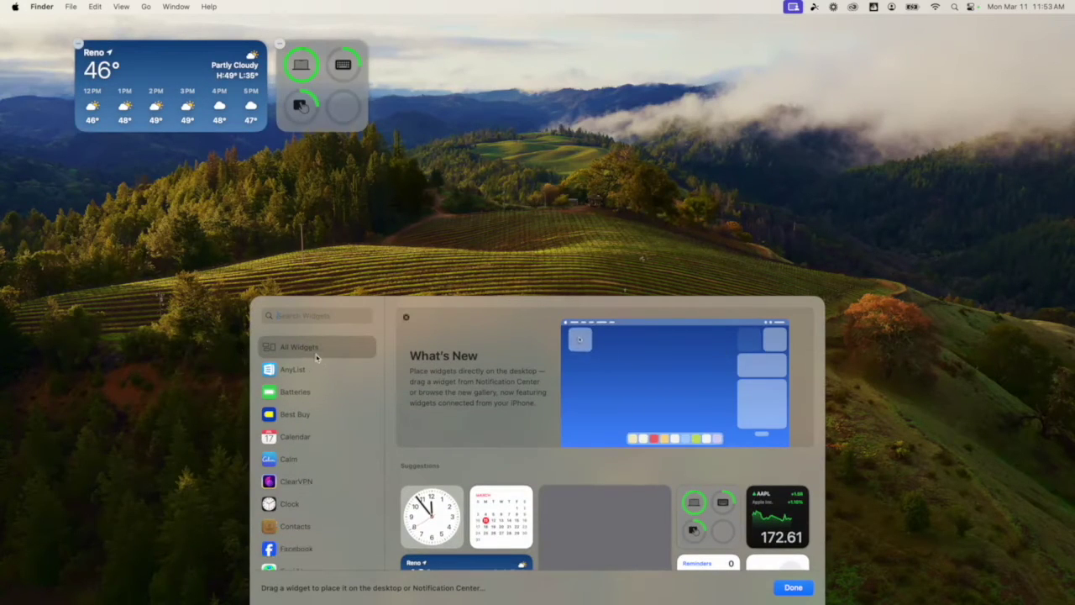
click(304, 417)
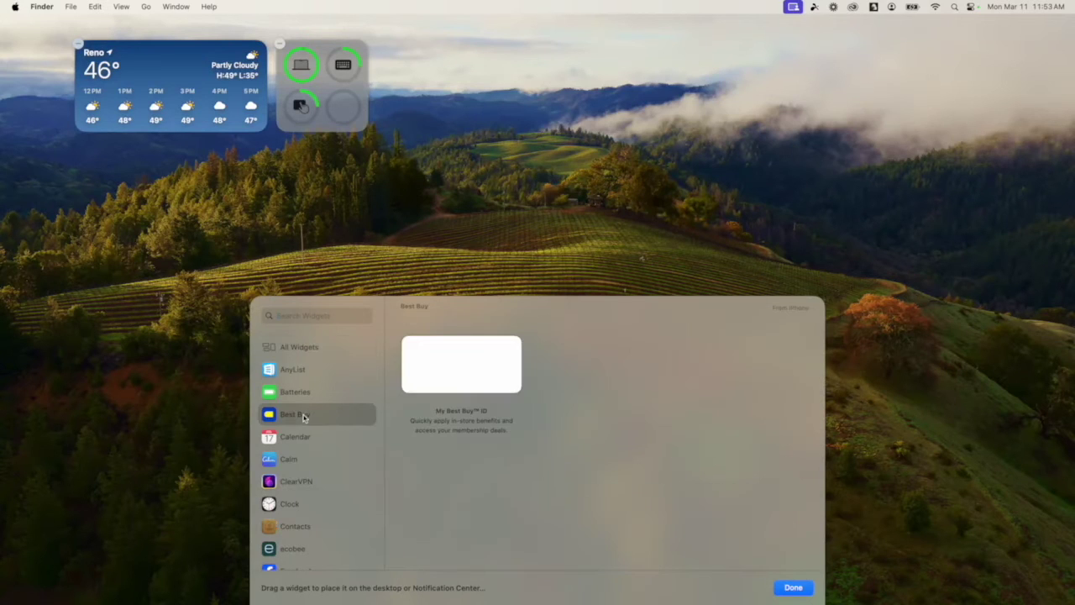
click(312, 459)
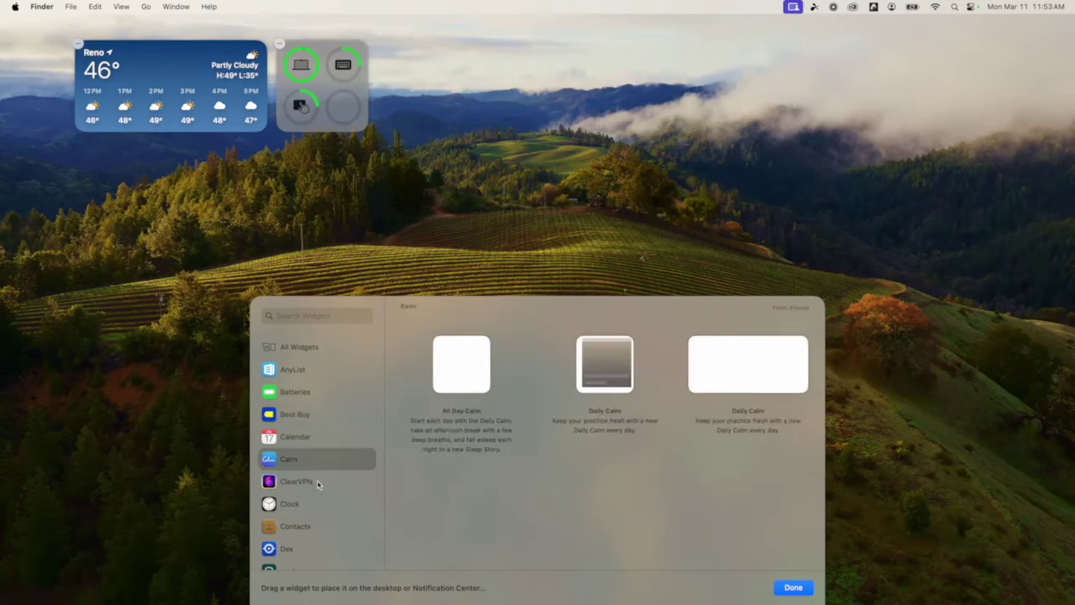
click(317, 482)
scroll(312, 453, down, 3)
click(306, 408)
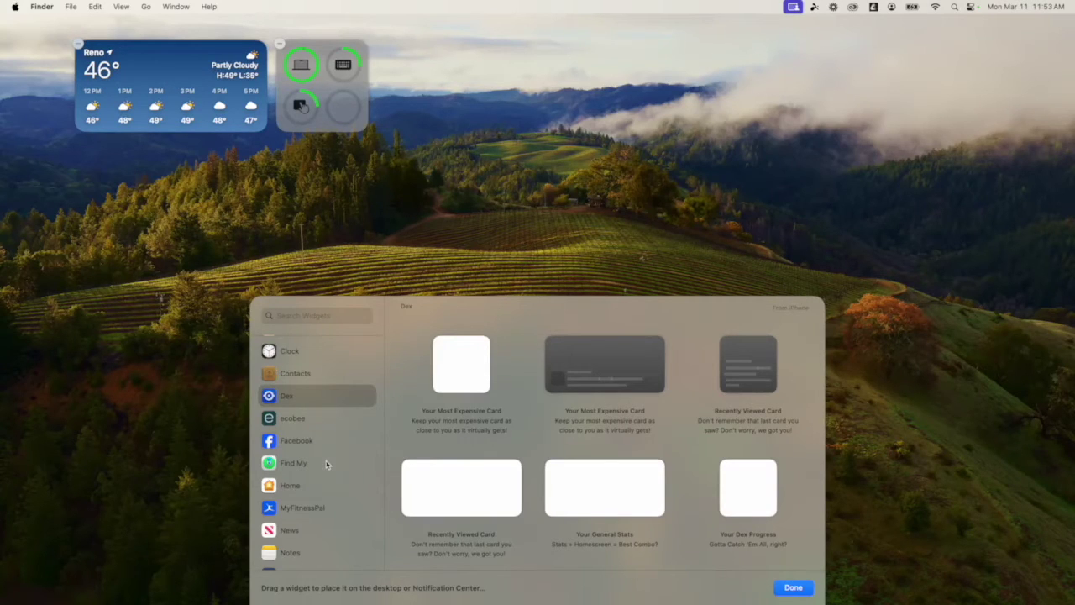
- Look through the gallery's list of apps that offer widgets, down to the entries near its end
scroll(318, 470, down, 2)
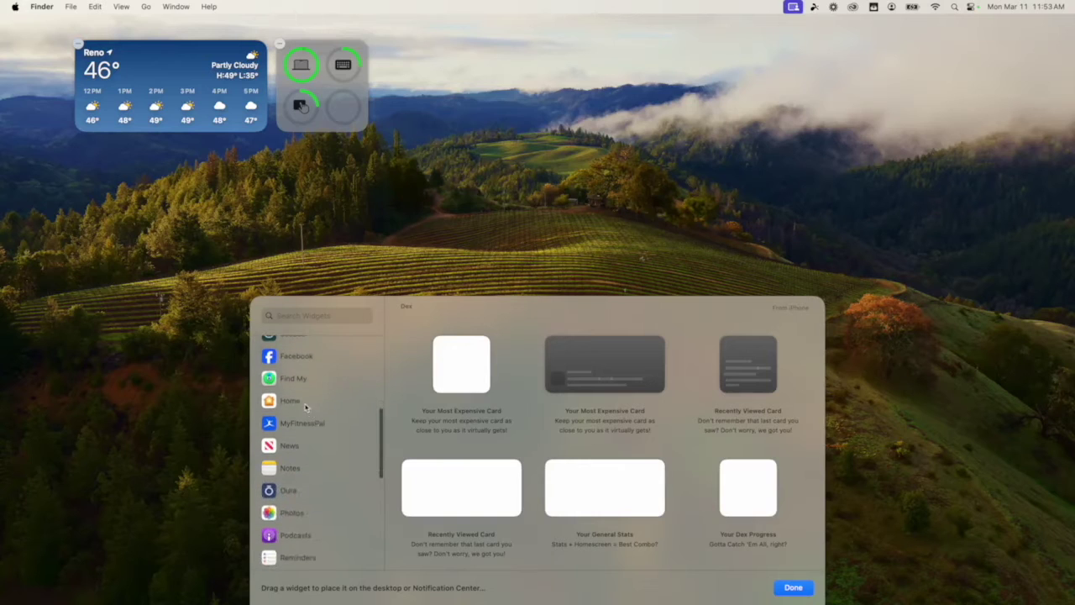
scroll(324, 491, down, 4)
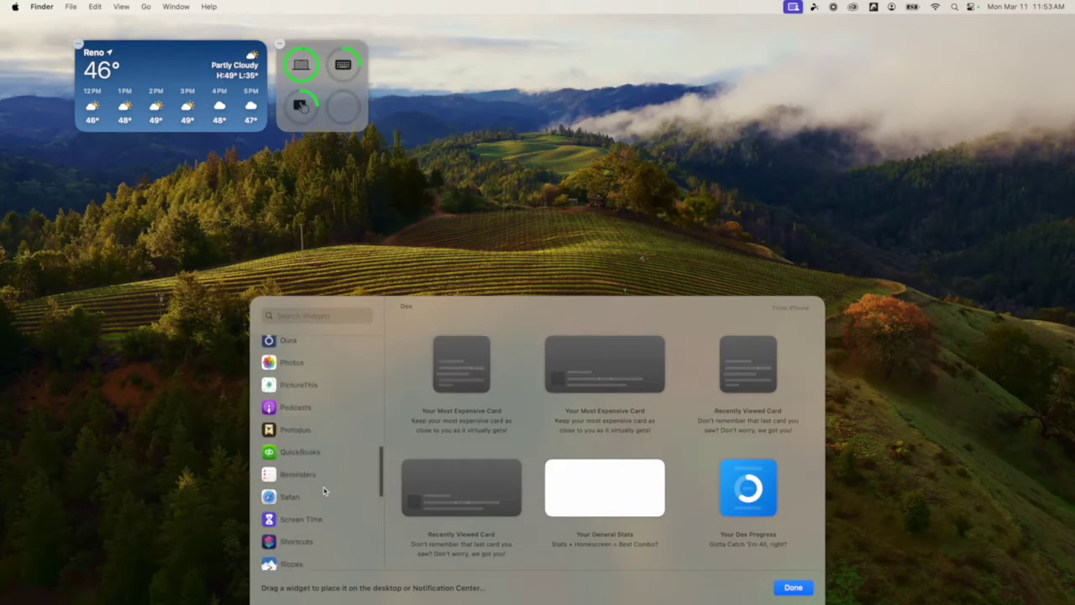
scroll(325, 490, up, 1)
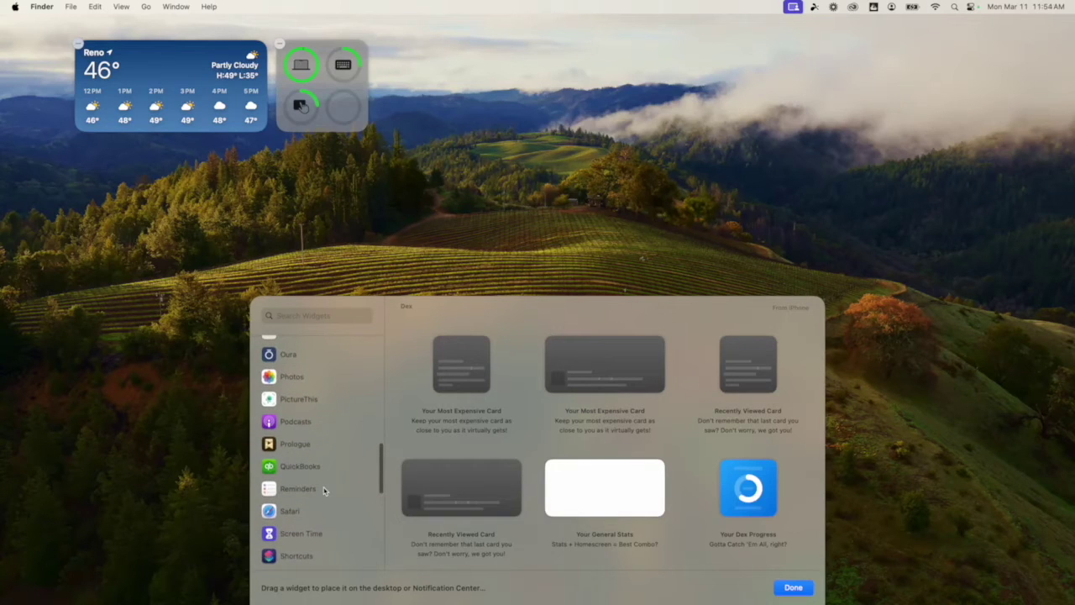
scroll(325, 490, up, 3)
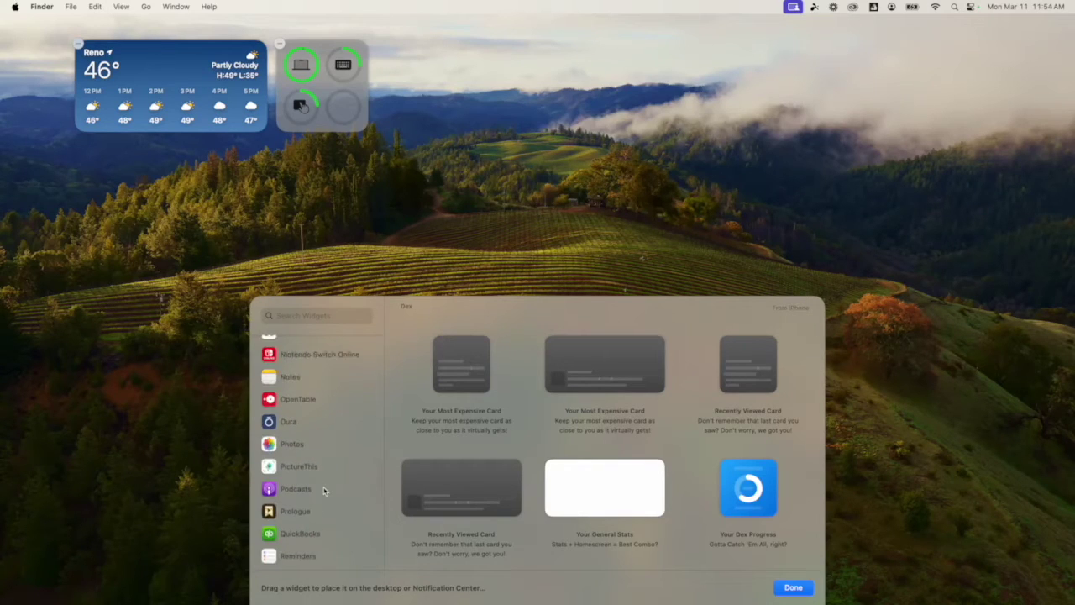
scroll(324, 490, up, 1)
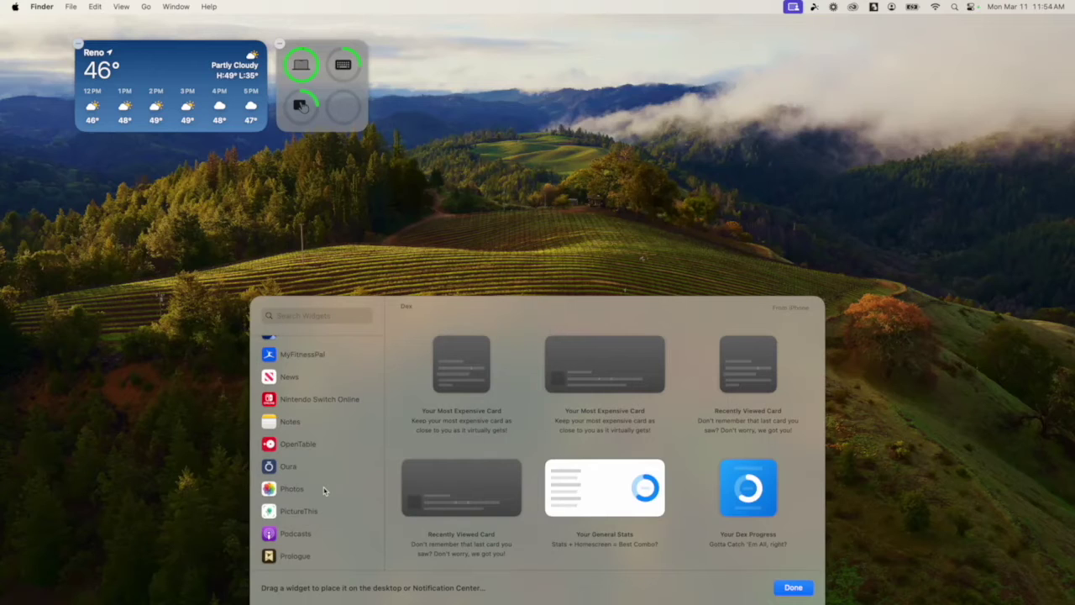
scroll(324, 490, up, 1)
scroll(324, 491, down, 8)
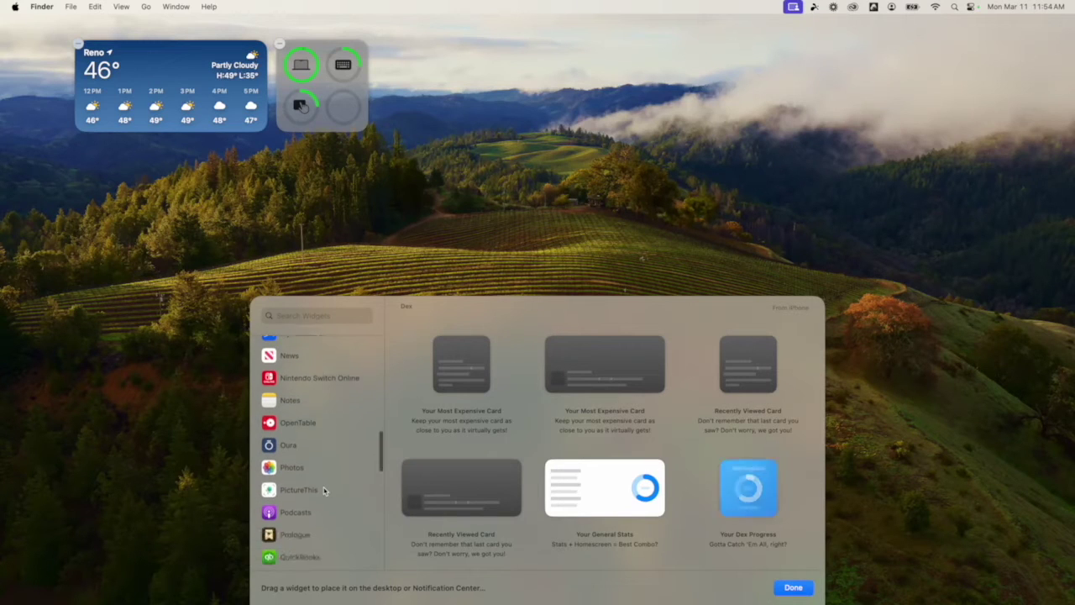
scroll(324, 490, down, 5)
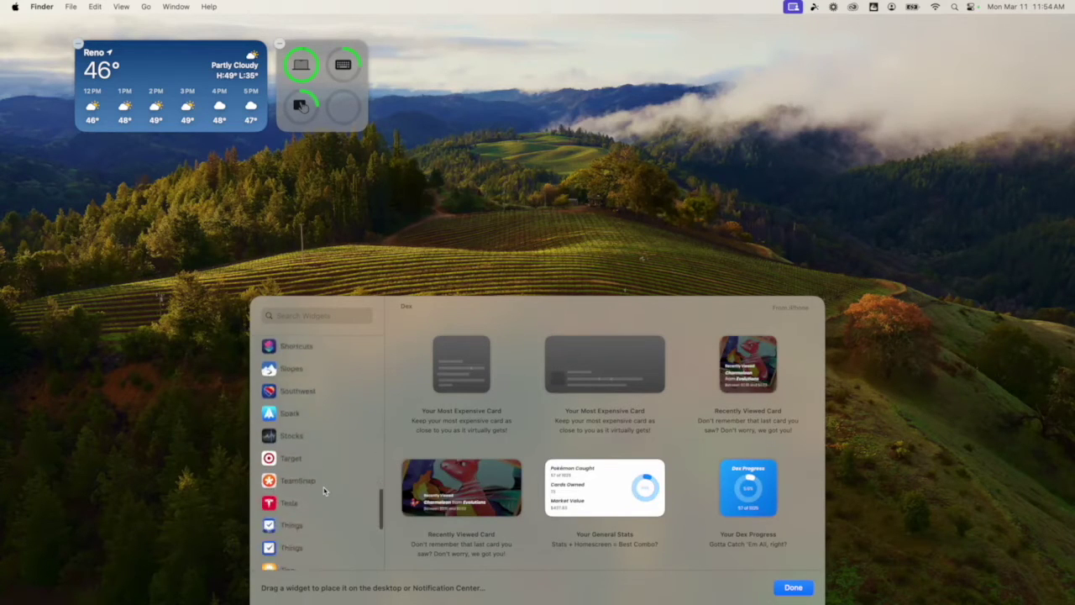
scroll(324, 490, down, 2)
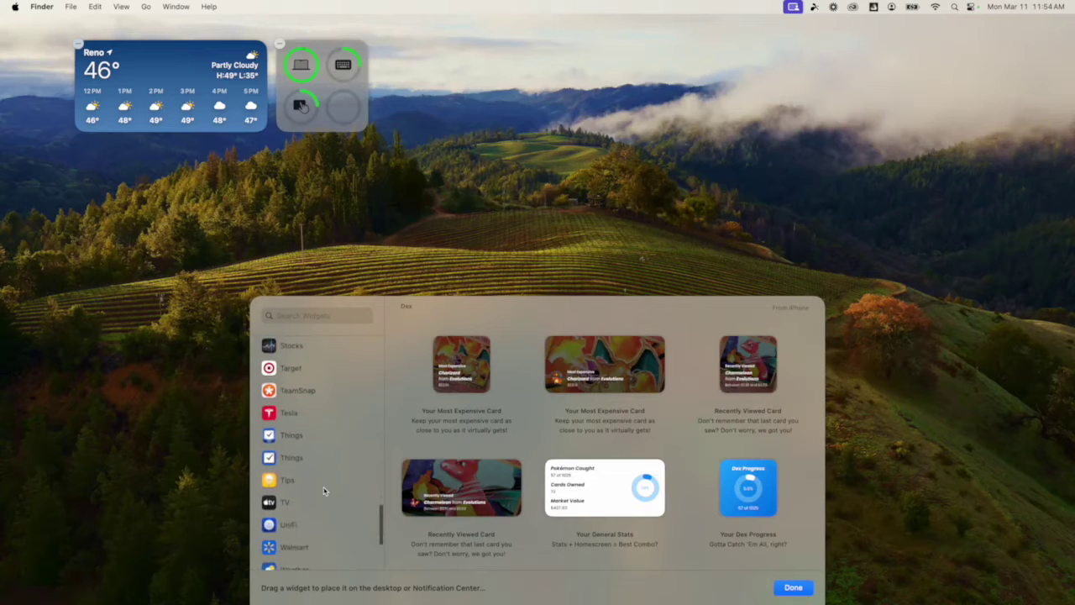
scroll(324, 490, down, 4)
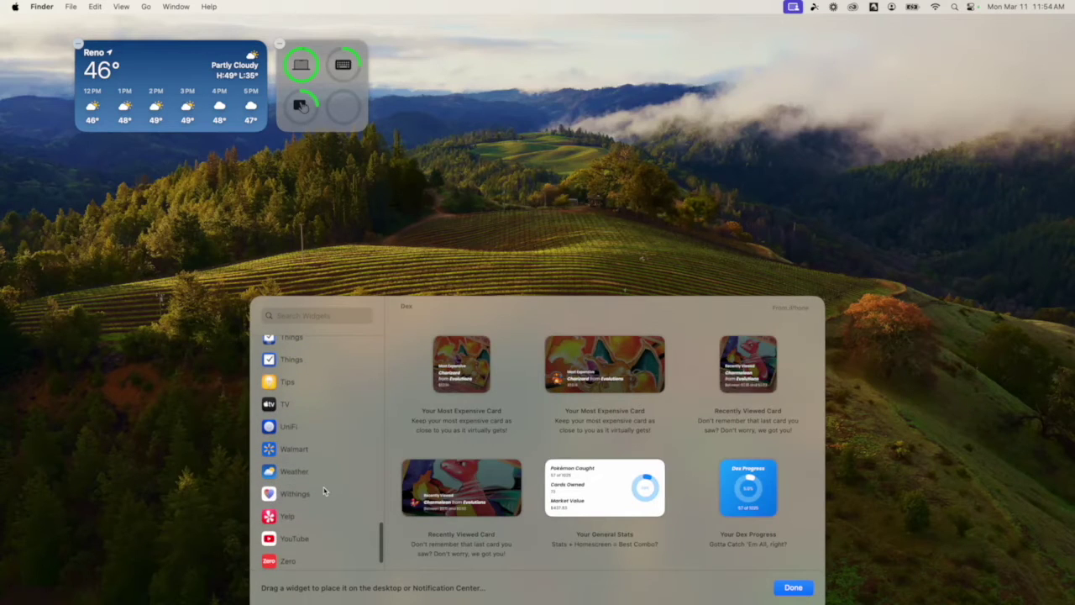
- View the iPhone widgets for UniFi, Yelp, YouTube and Zero, return to the start of the app list, and close the gallery
click(298, 430)
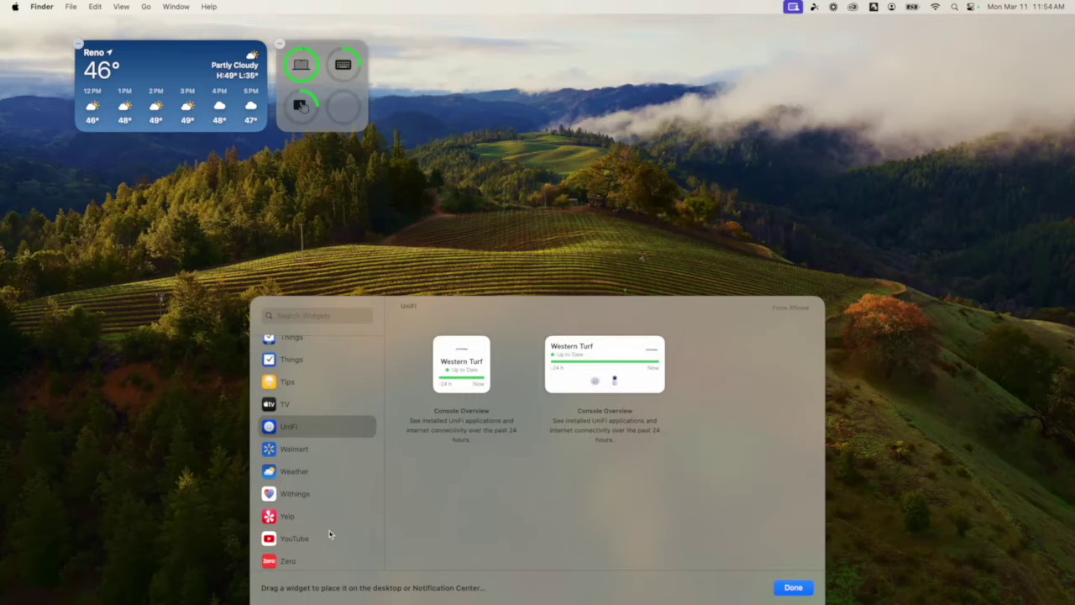
scroll(338, 494, down, 2)
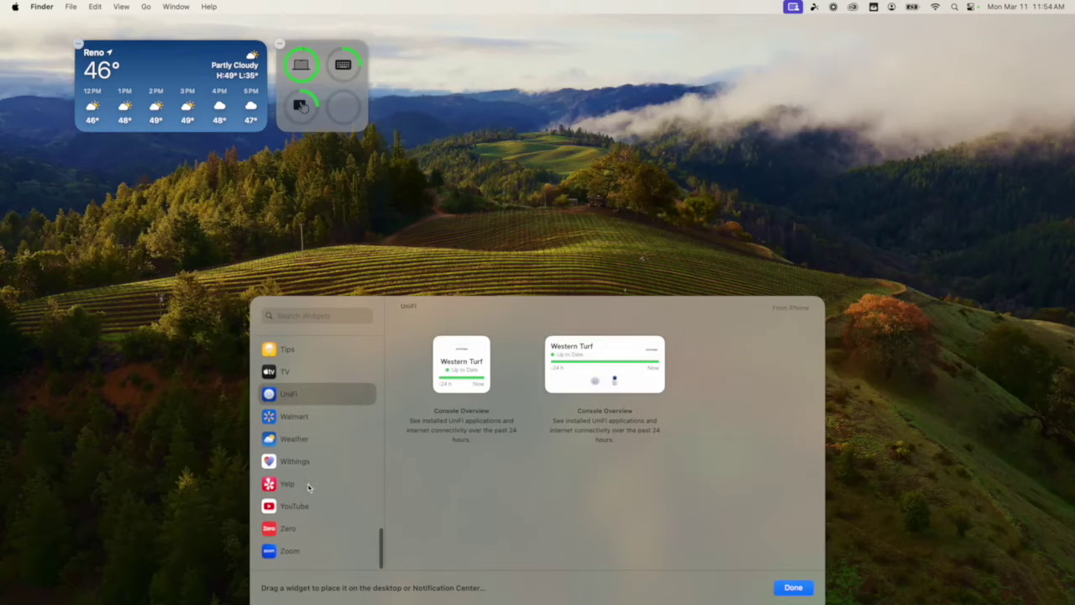
click(308, 487)
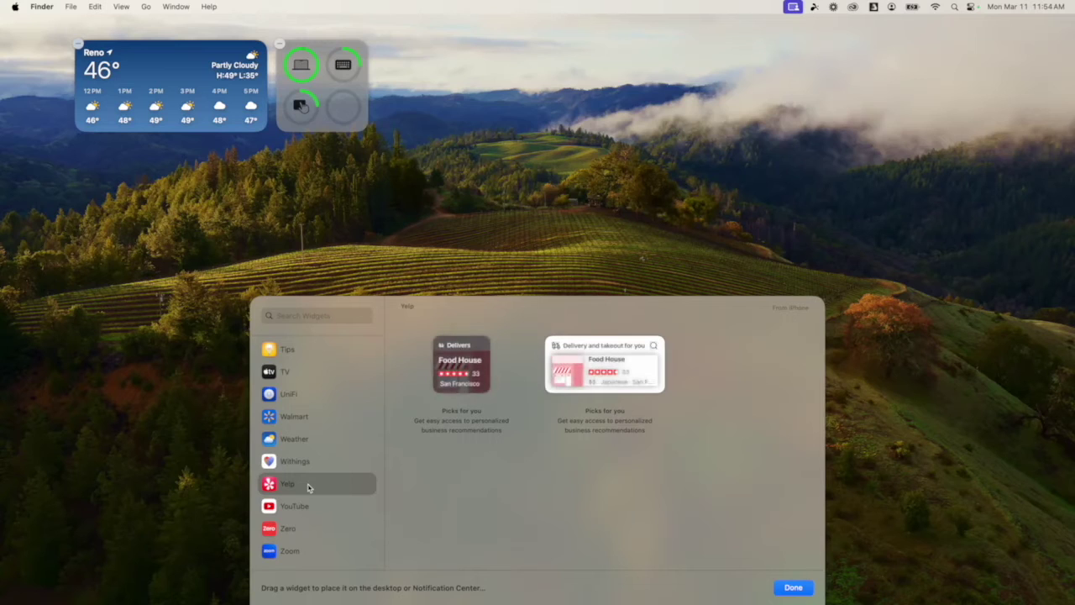
click(304, 508)
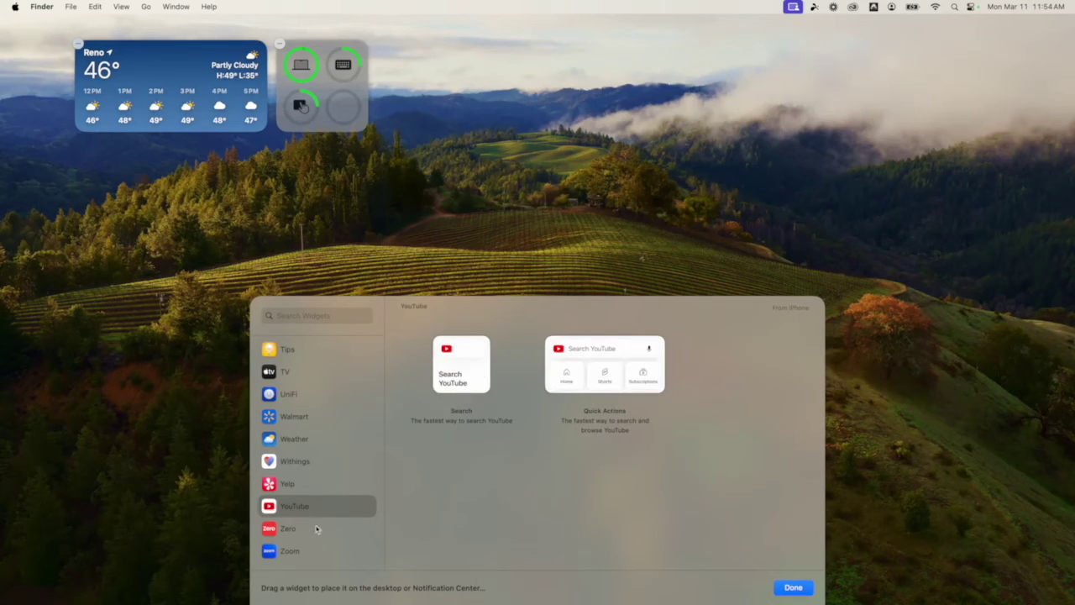
click(317, 531)
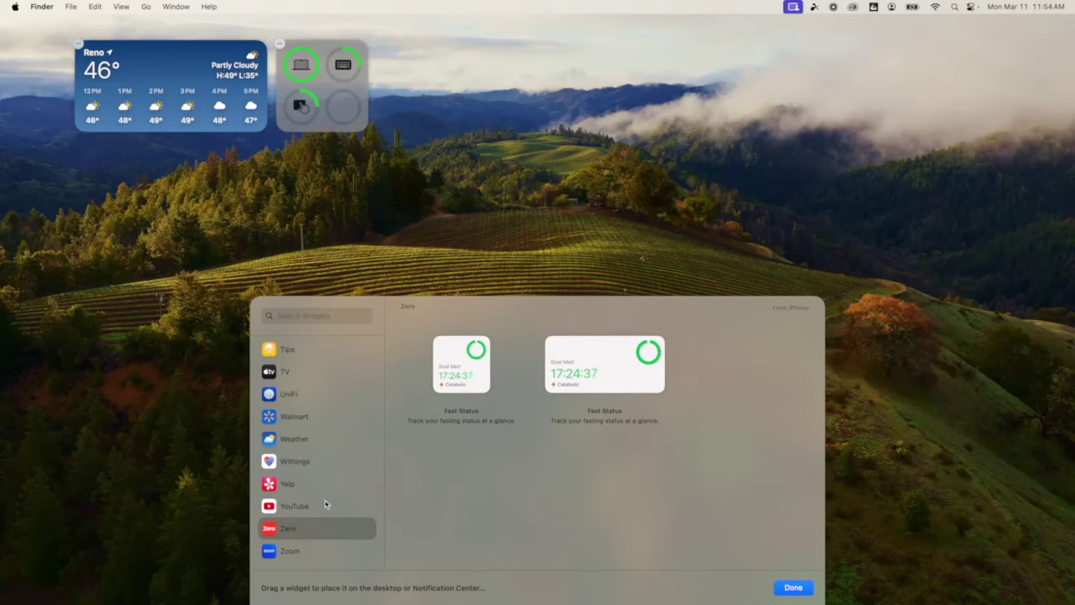
scroll(308, 476, up, 5)
scroll(308, 476, up, 10)
scroll(308, 477, up, 8)
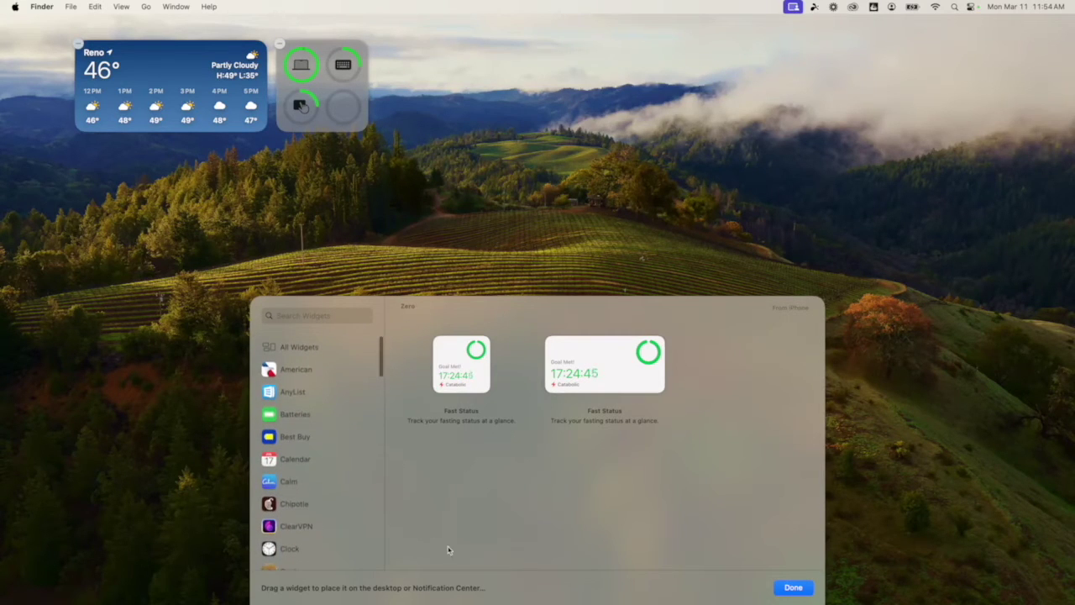
click(793, 588)
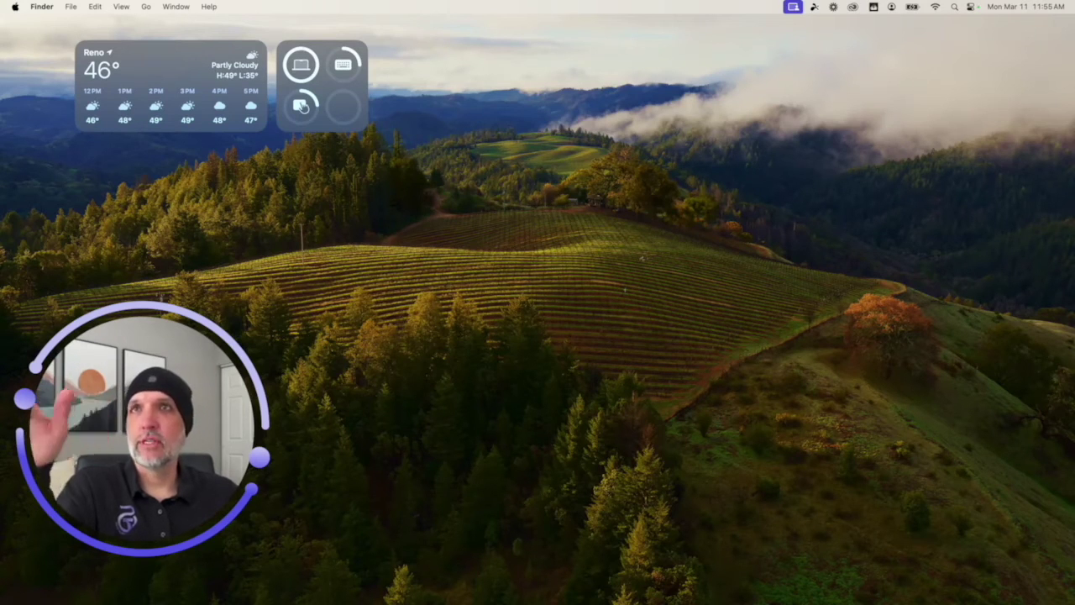
right_click(401, 215)
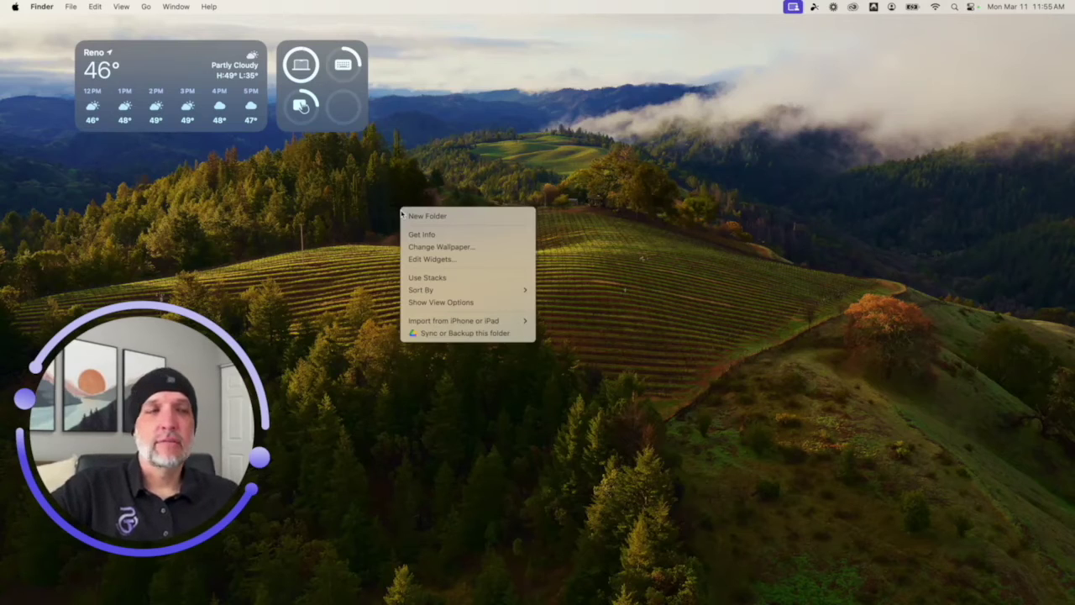
click(469, 261)
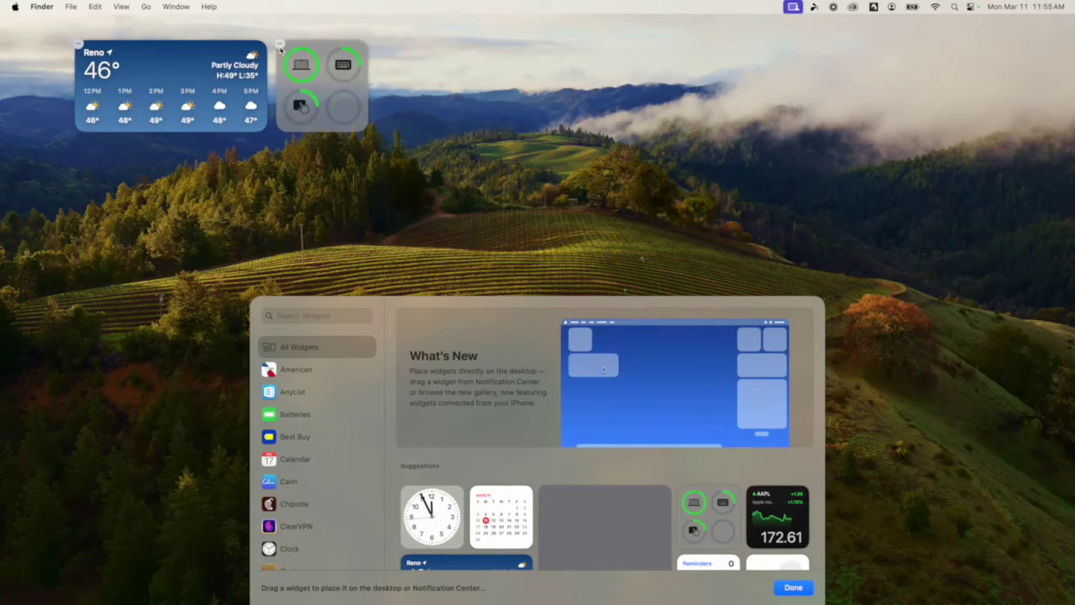
click(997, 8)
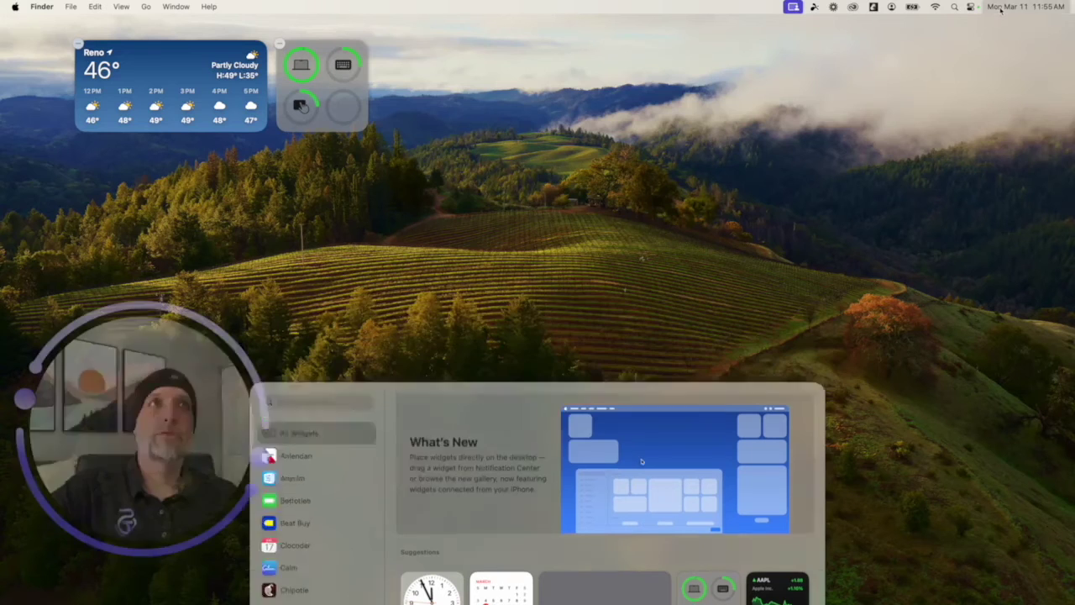
click(999, 10)
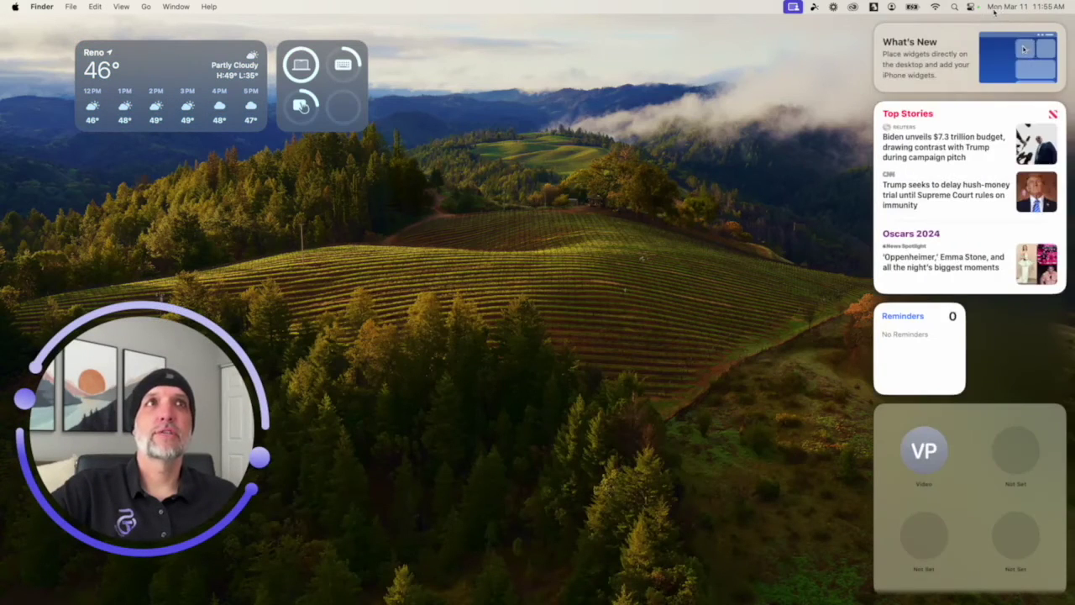
right_click(555, 254)
click(586, 305)
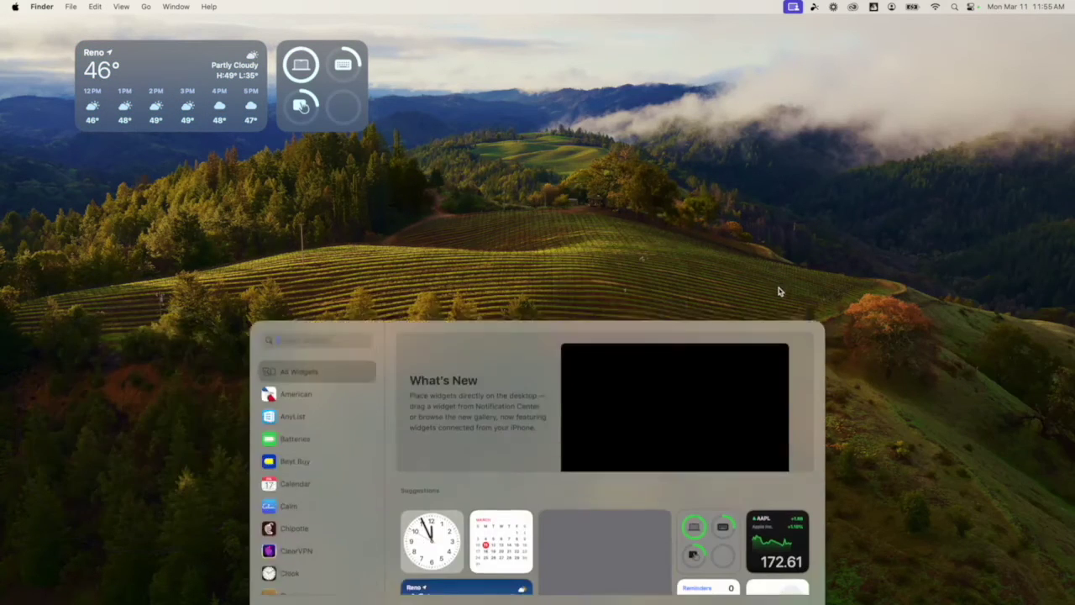
click(468, 298)
- Edit the widgets from Notification Center, remove the contacts widget below Reminders, and finish editing
click(1012, 6)
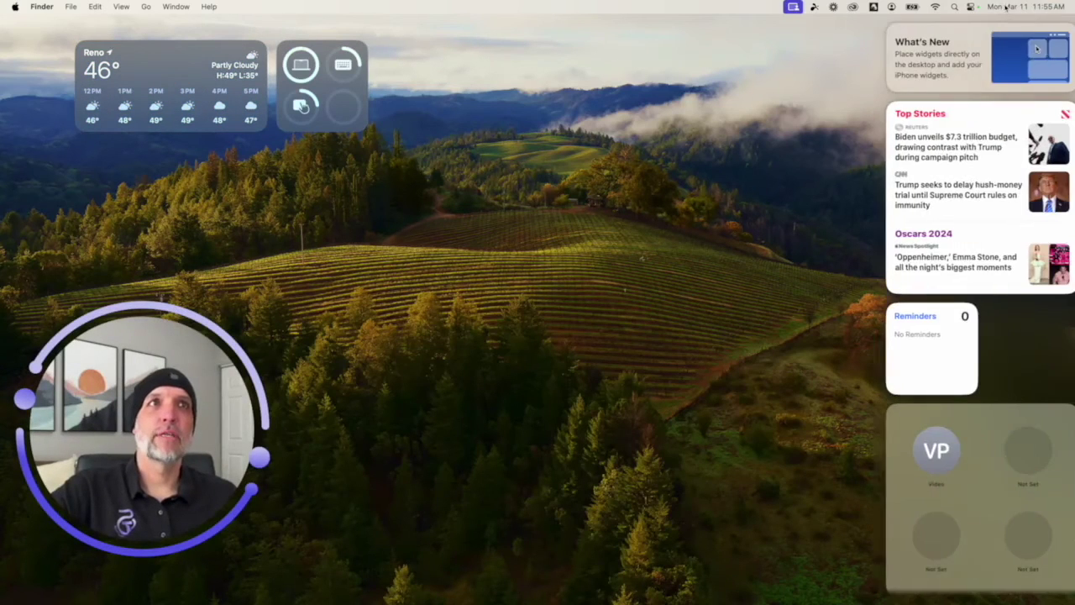
scroll(1047, 583, down, 2)
click(965, 576)
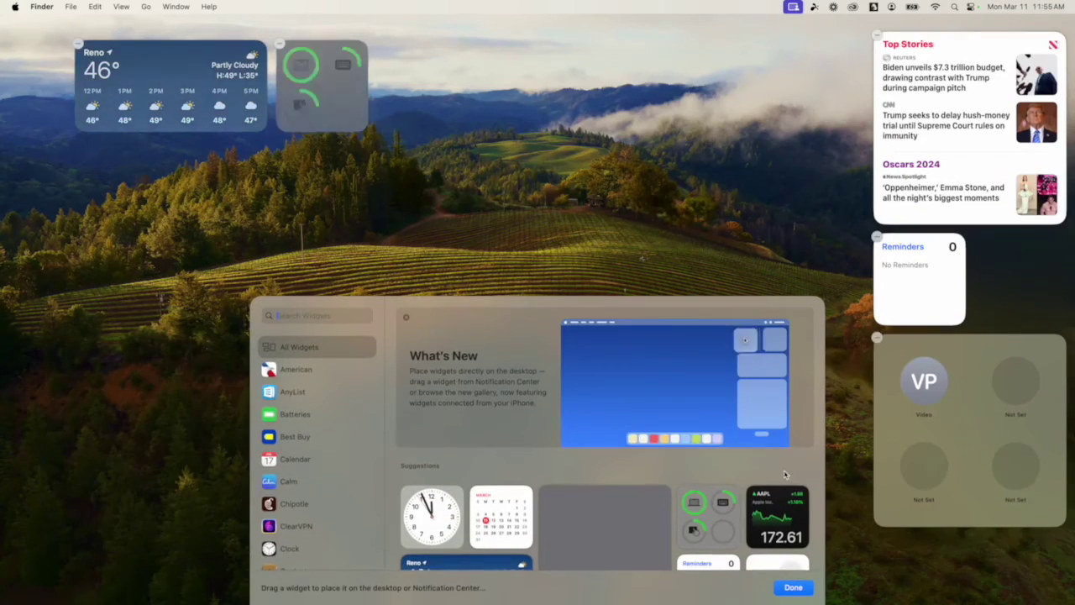
click(878, 339)
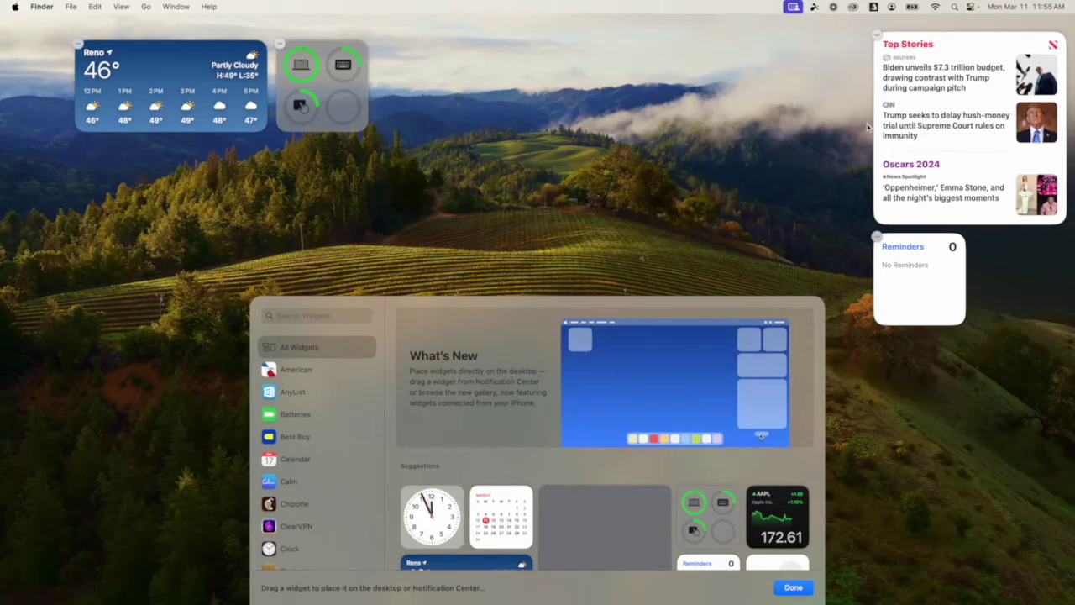
click(784, 149)
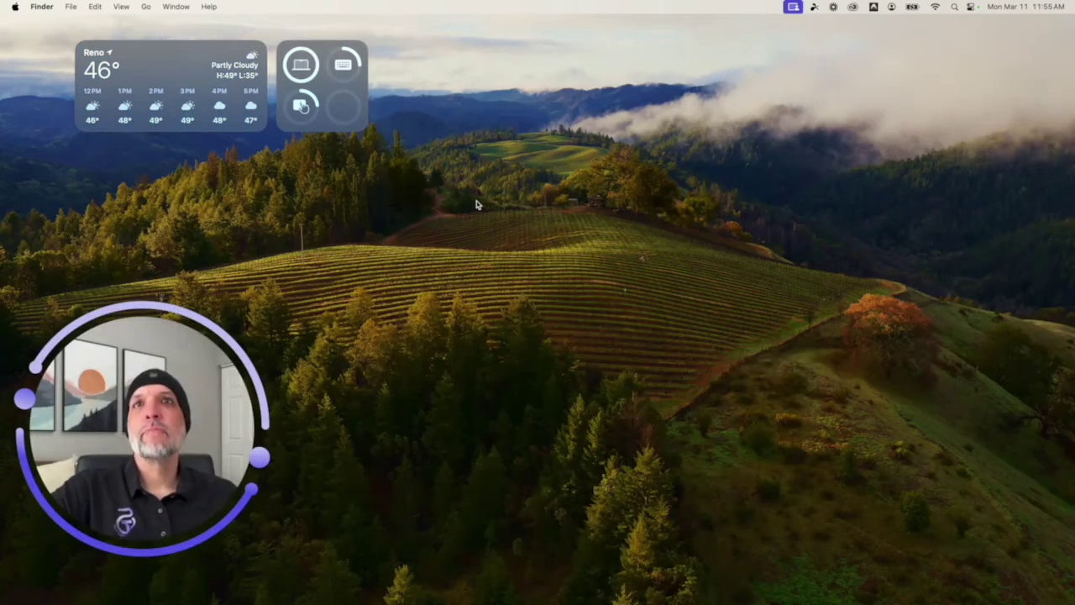
- Edit the desktop Weather forecast widget and set its location to Incline Village
right_click(477, 204)
click(504, 247)
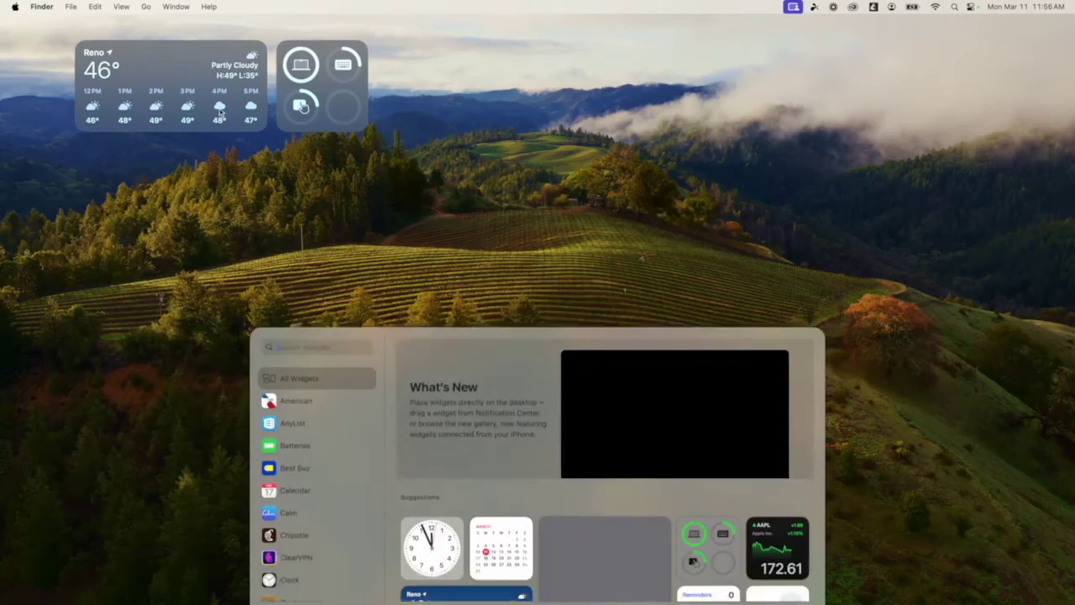
click(178, 74)
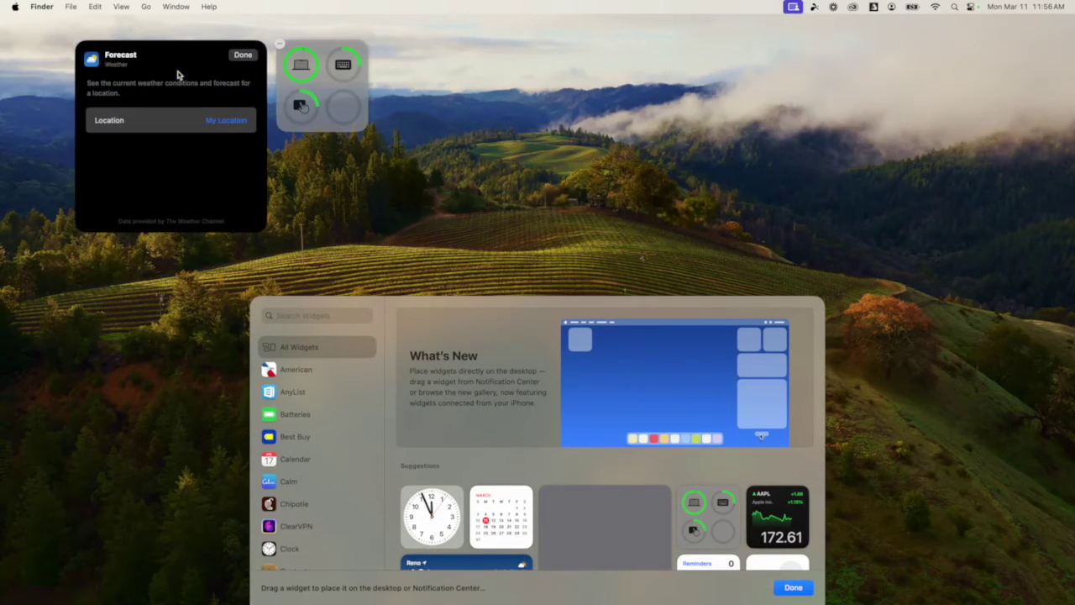
click(228, 121)
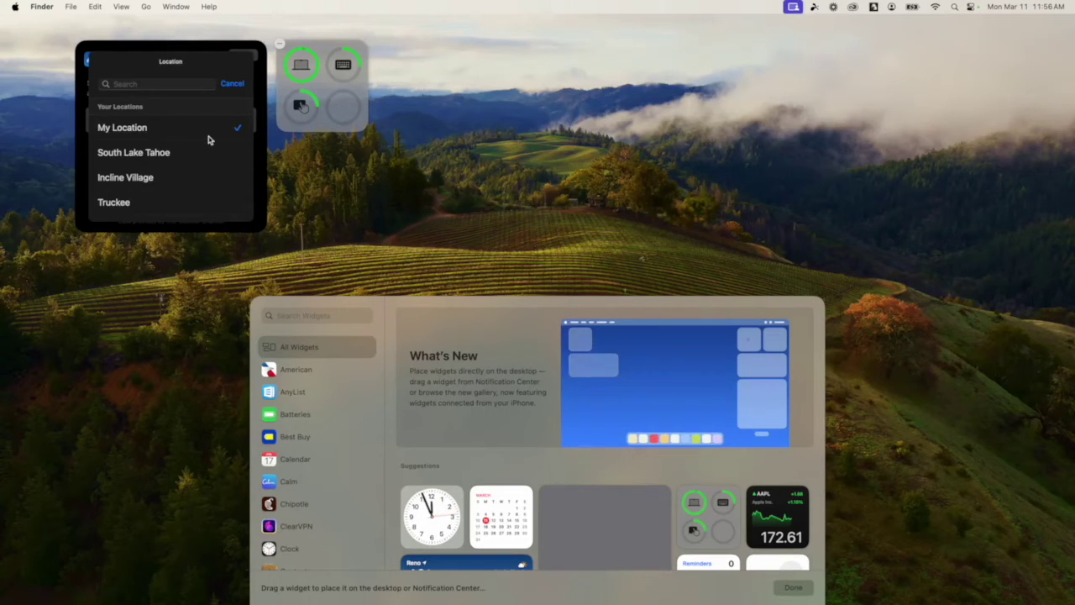
click(181, 183)
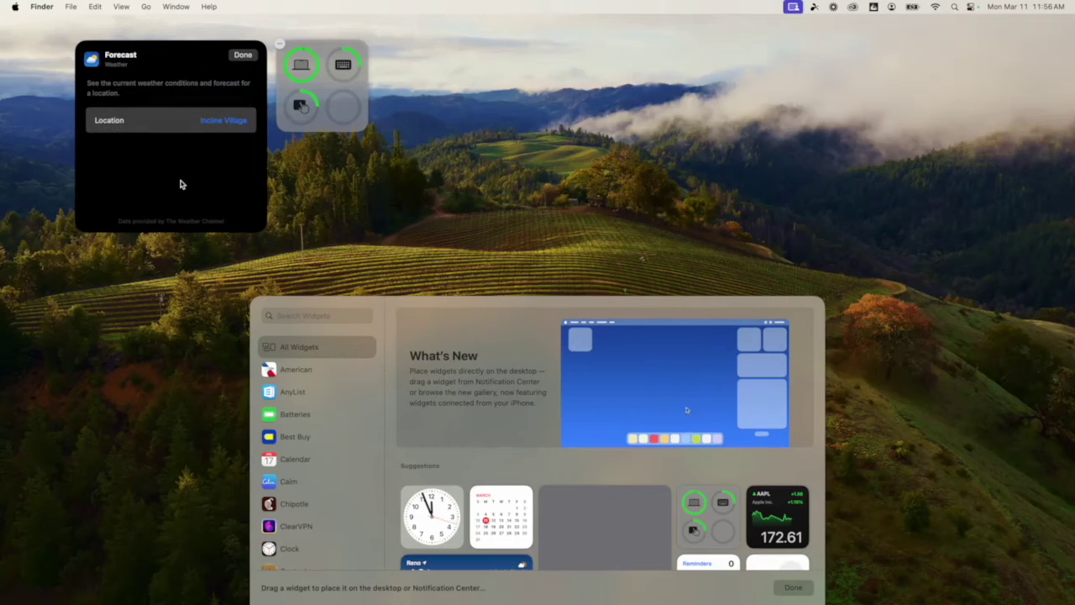
click(243, 55)
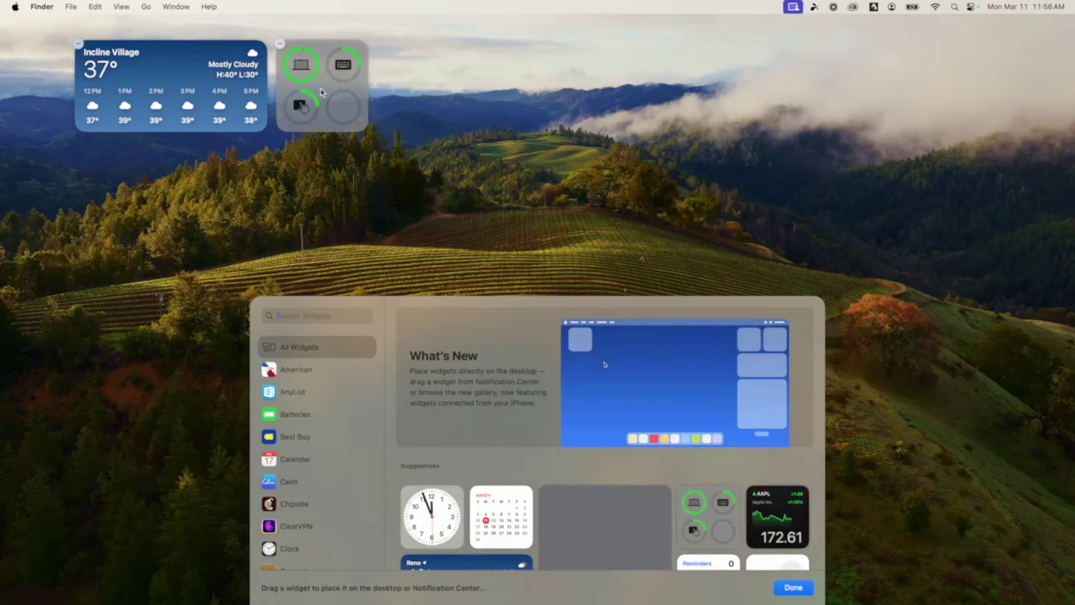
- Place the analog Clock widget on the desktop below the Weather forecast and remove it again
drag(434, 517, 142, 198)
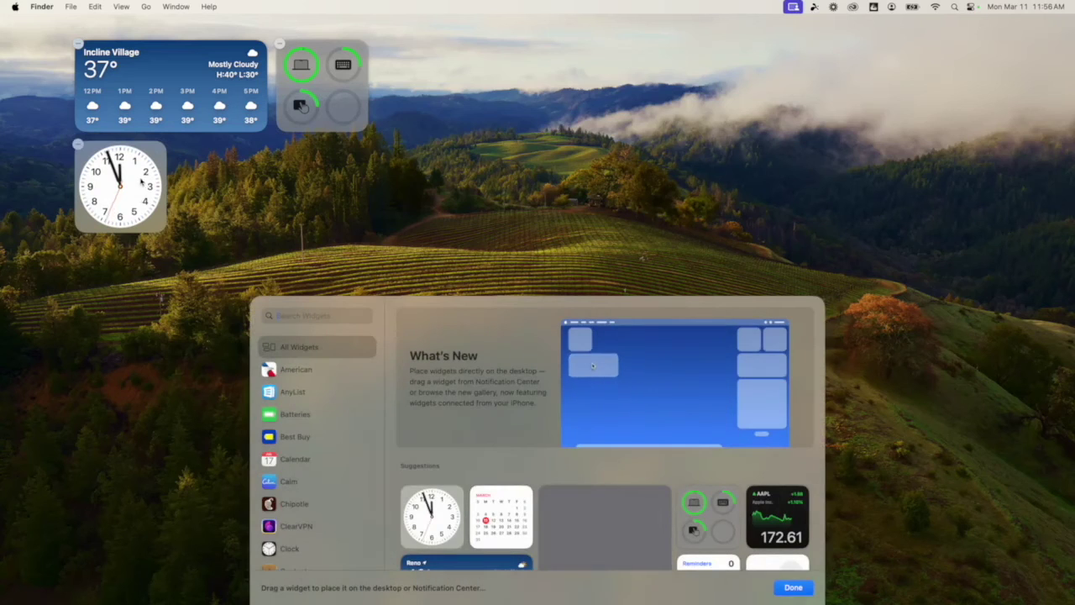
key(Escape)
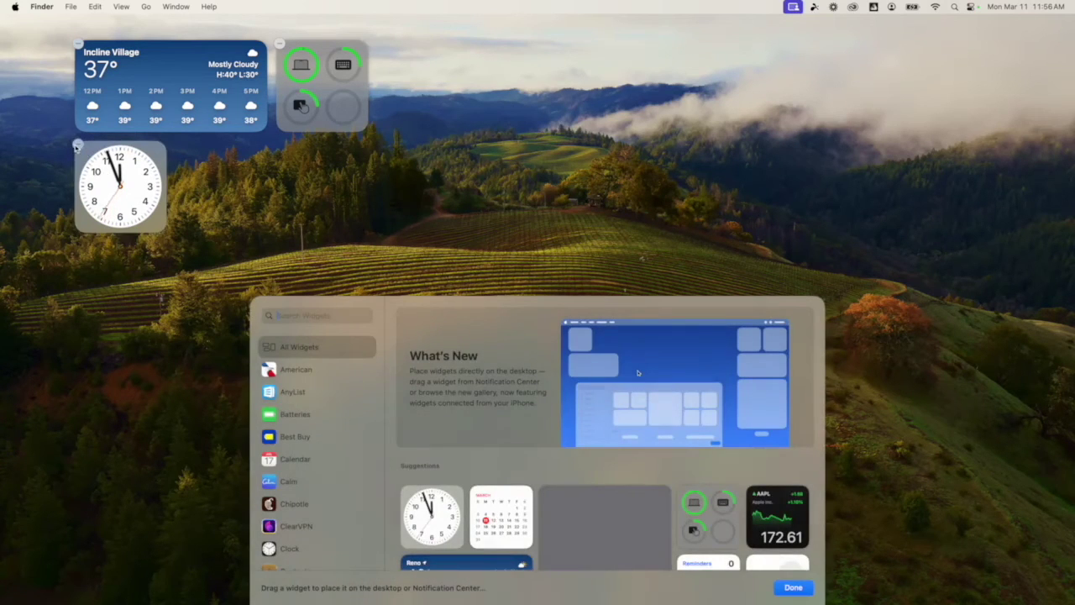
click(78, 145)
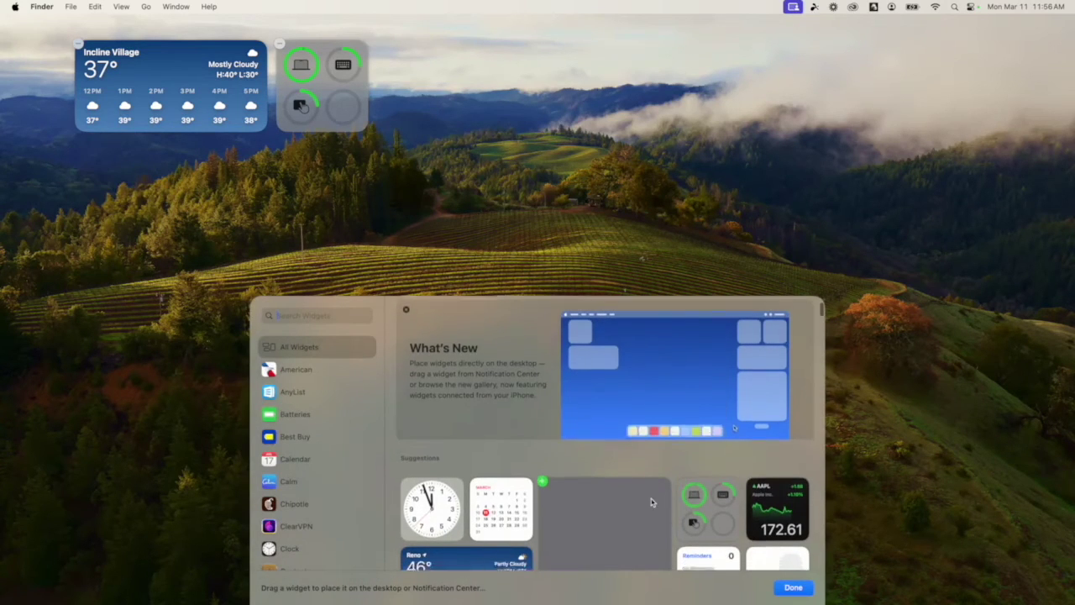
- Add the suggested AAPL Stocks widget to the desktop below the Weather forecast
scroll(664, 496, down, 3)
scroll(651, 501, up, 2)
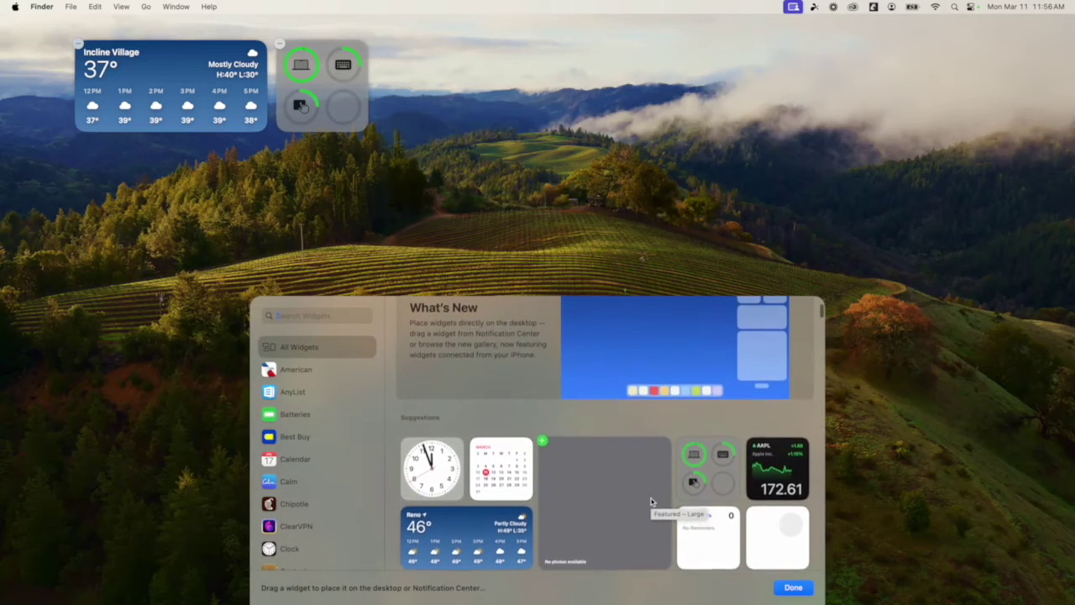
drag(774, 462, 105, 178)
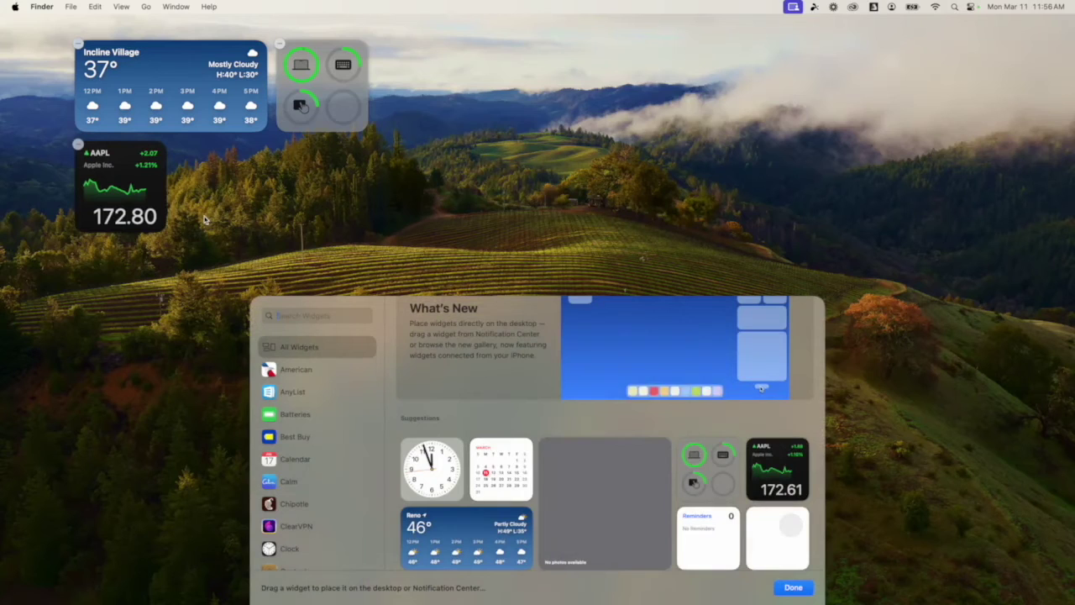
- Edit the desktop Stocks widget and set its symbol to MSFT
click(140, 200)
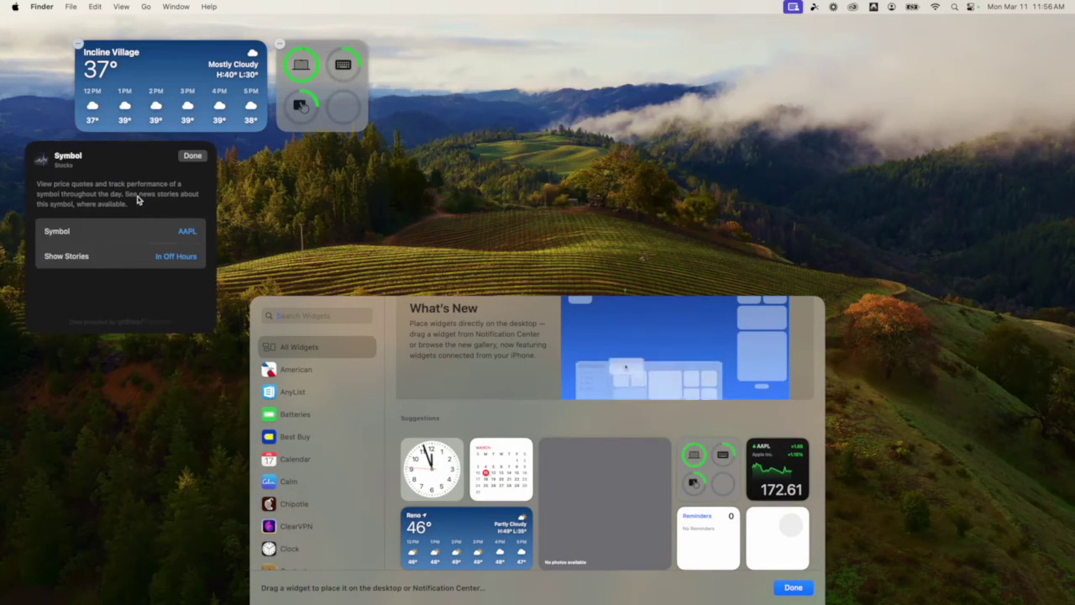
click(188, 231)
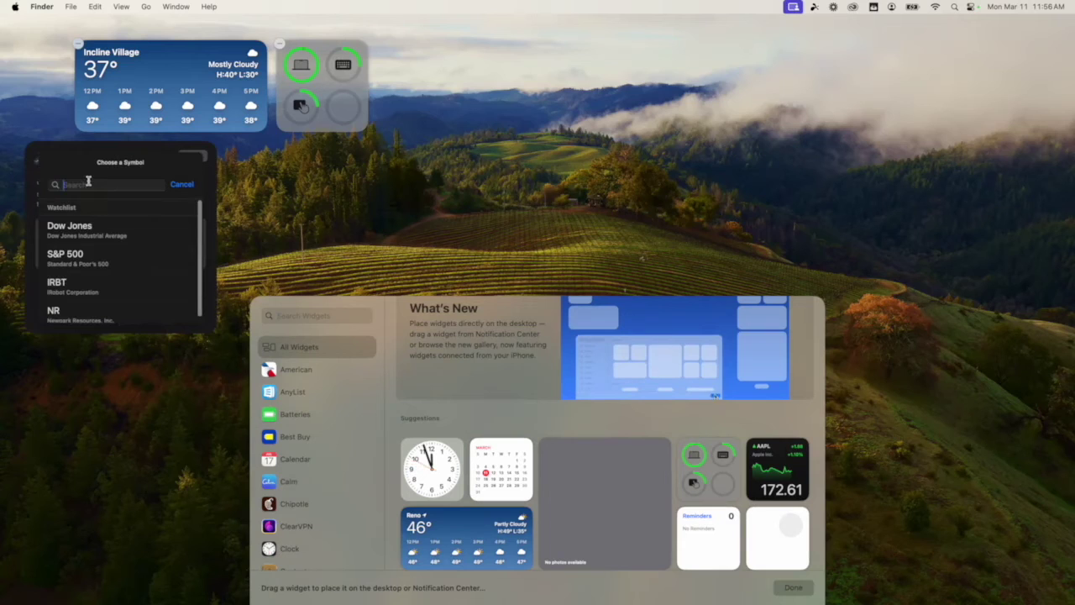
text(MSFT)
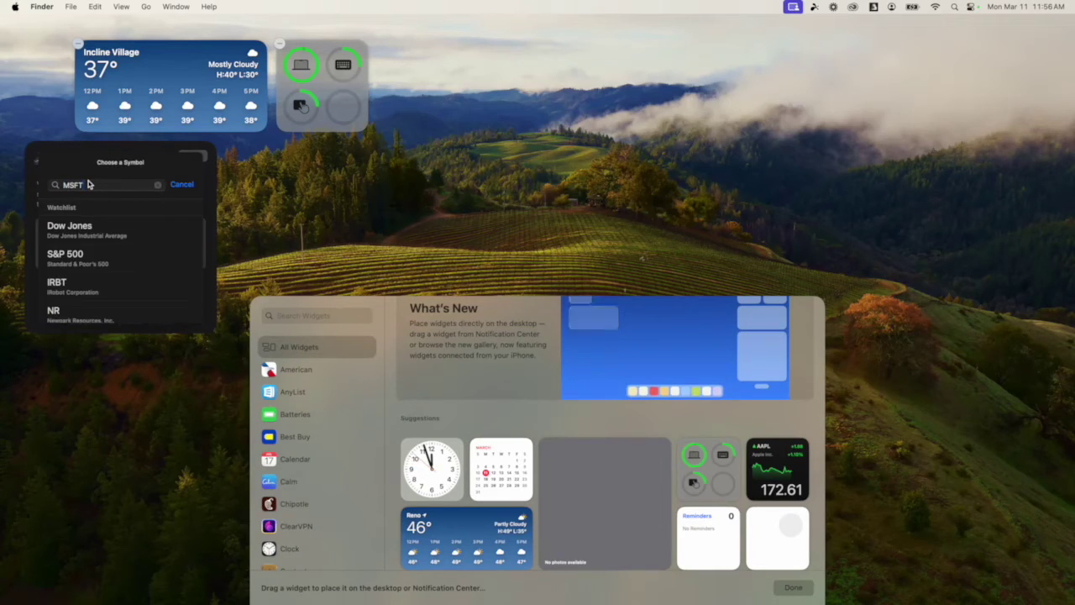
click(86, 240)
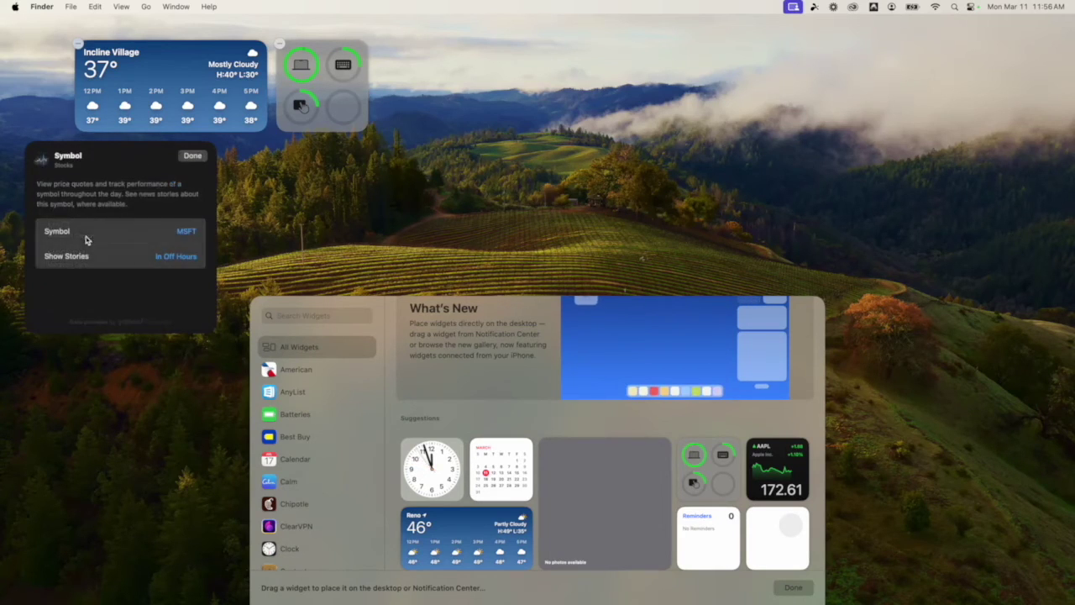
click(192, 157)
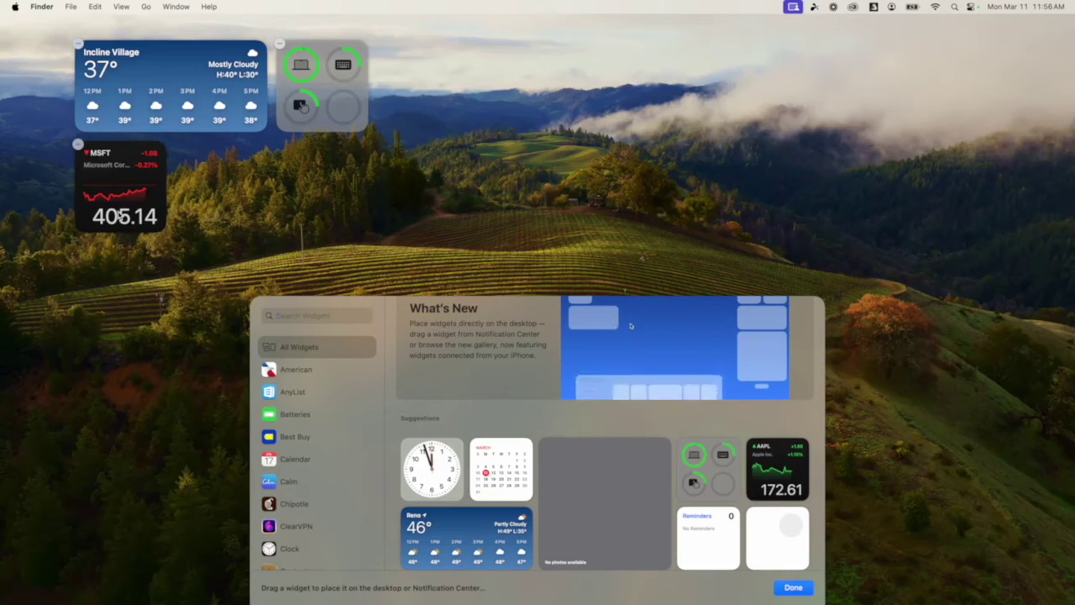
- View the Stocks widget's symbol and story settings, close them, and finish editing the widgets
click(125, 179)
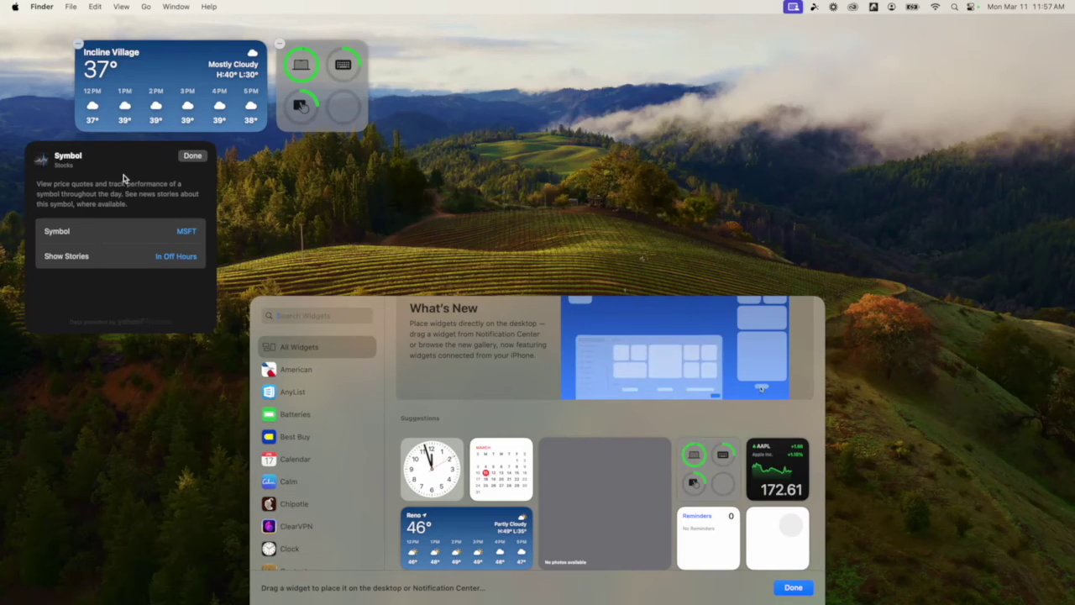
click(192, 156)
click(341, 187)
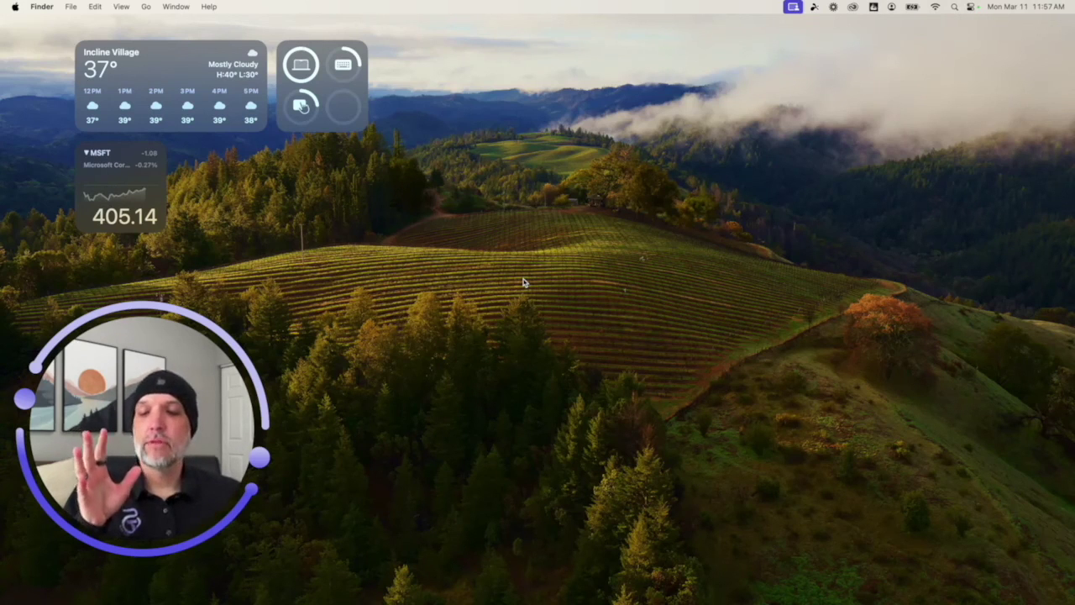
- Show the desktop's context options and open widget editing from there
right_click(524, 282)
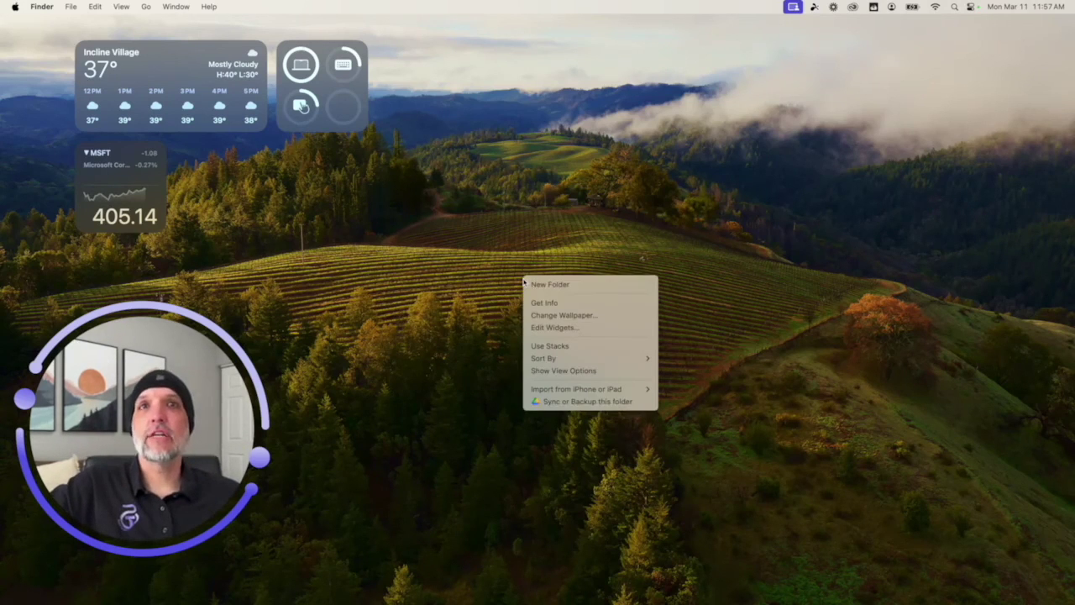
click(483, 250)
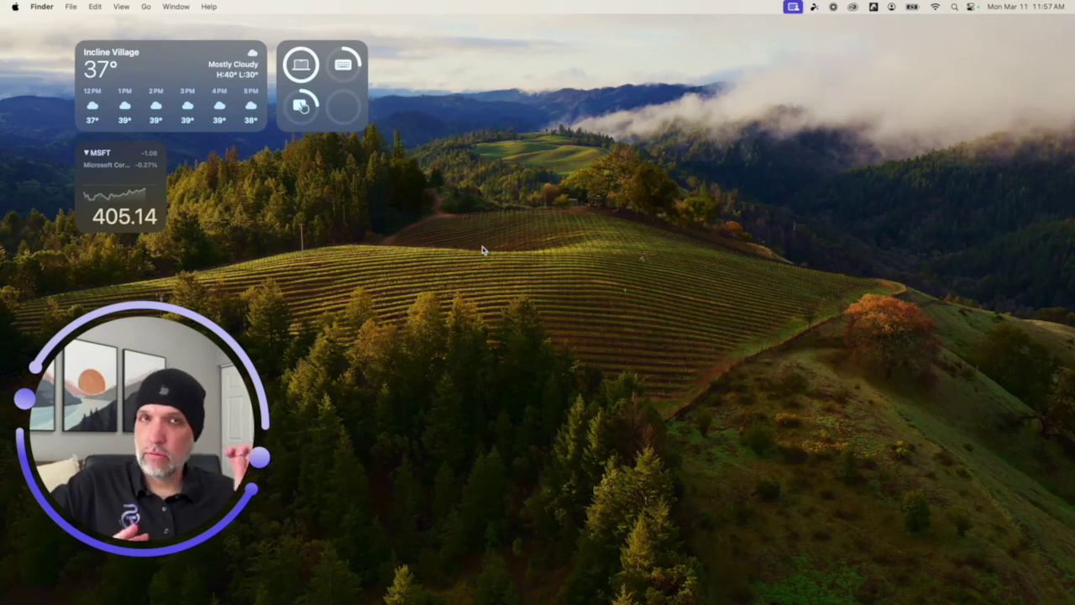
right_click(483, 249)
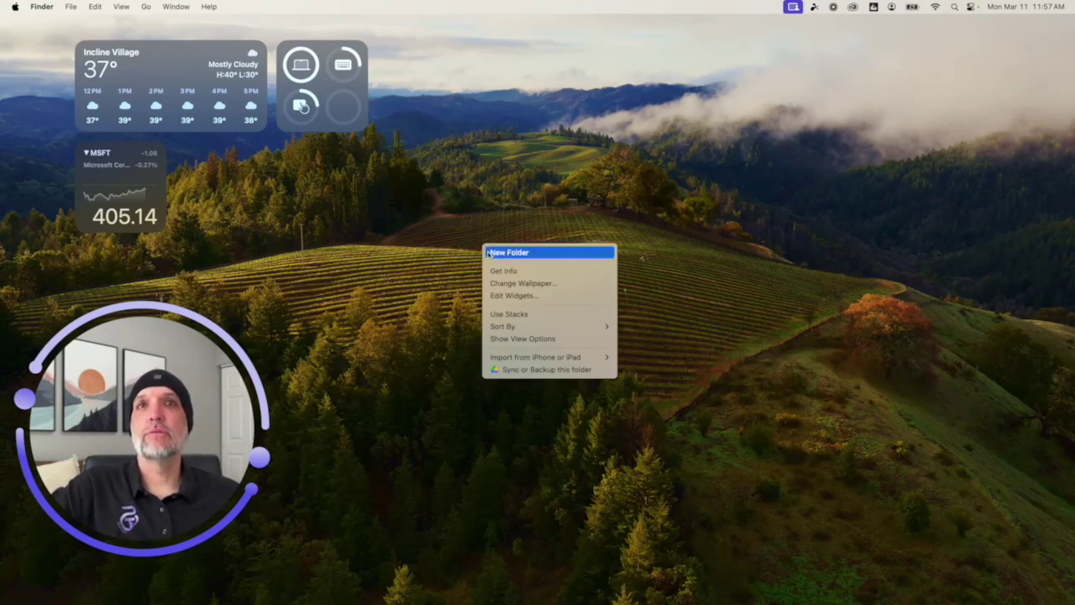
click(508, 296)
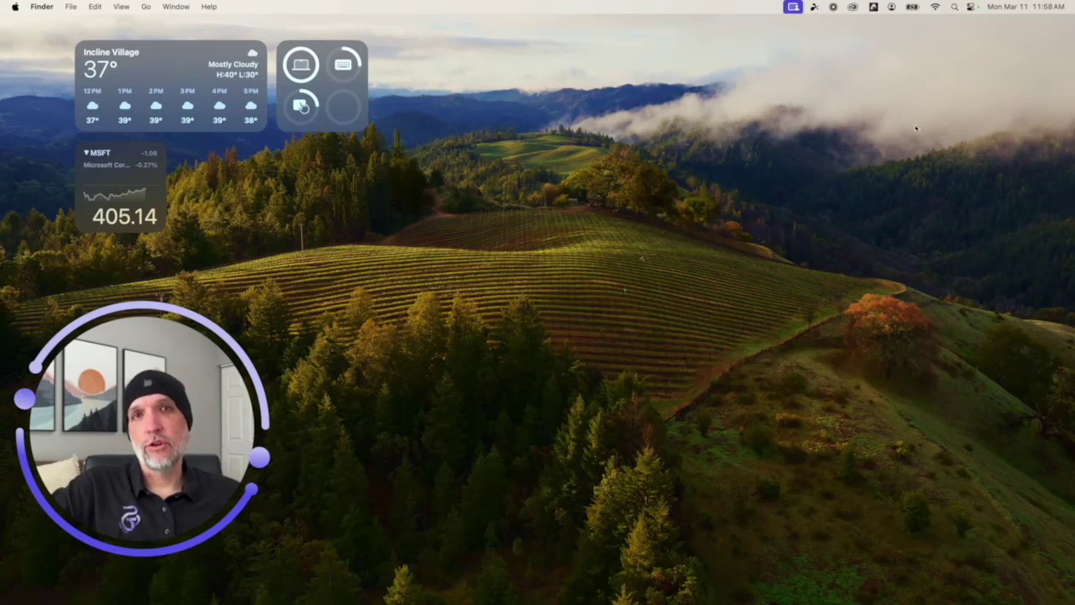
- Edit the widgets from Notification Center and remove the Stocks, Weather and Batteries widgets from the desktop
click(997, 11)
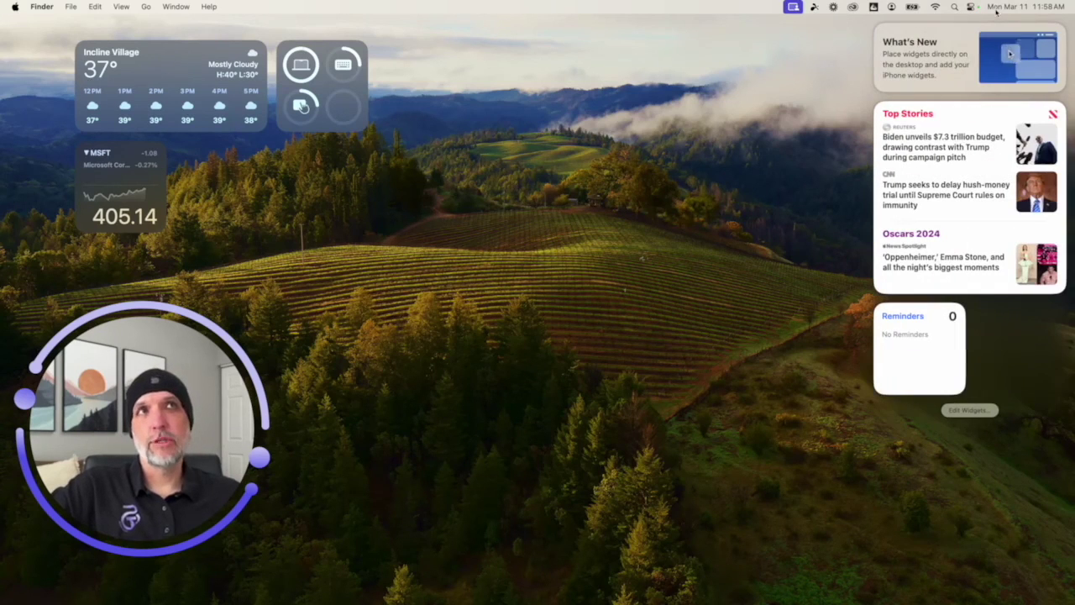
click(970, 409)
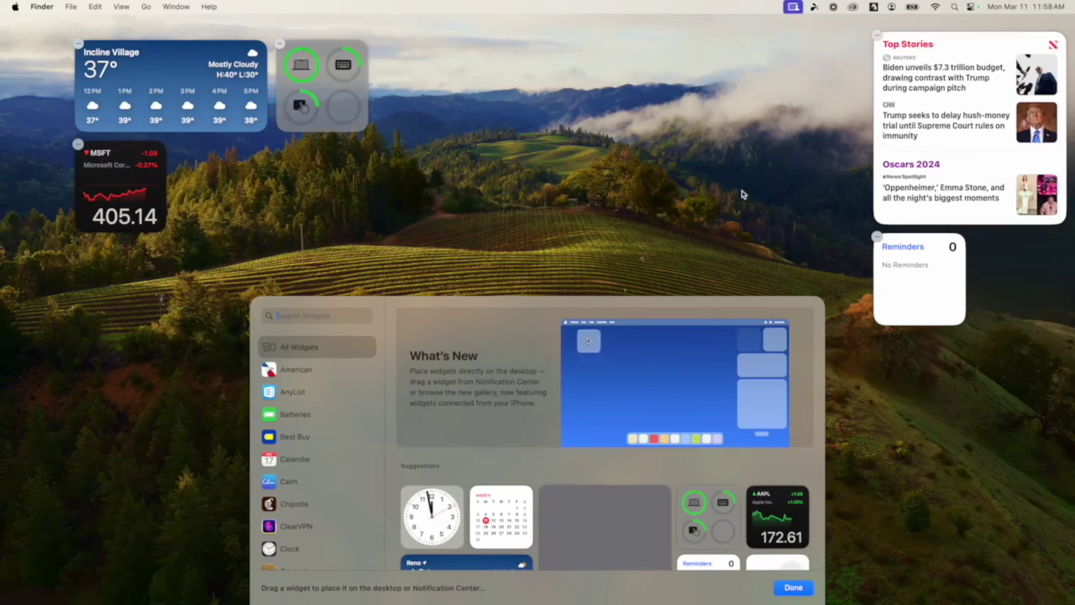
click(77, 144)
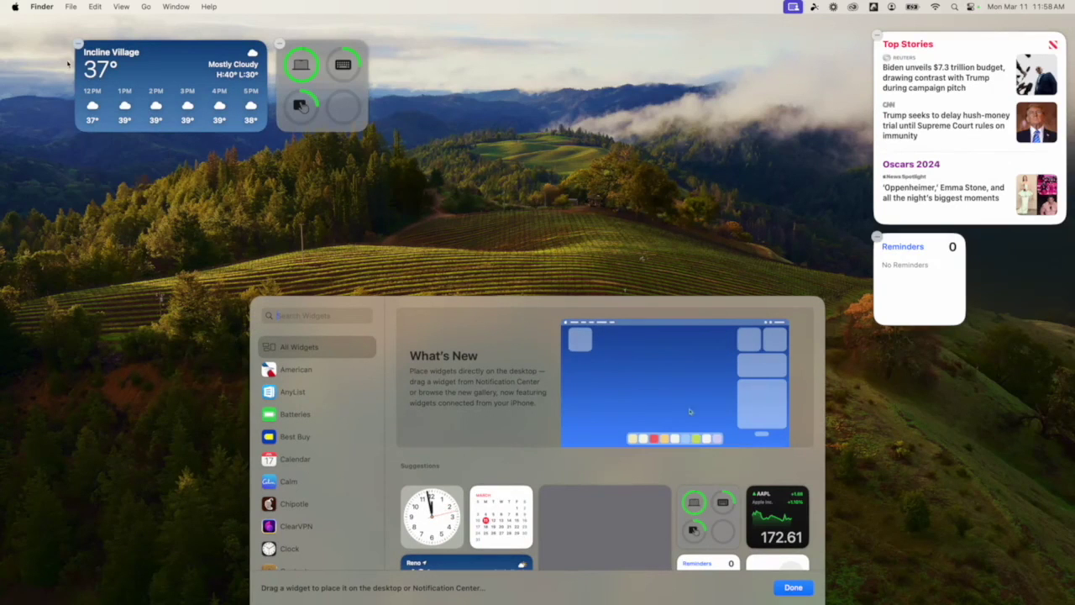
click(77, 43)
click(280, 43)
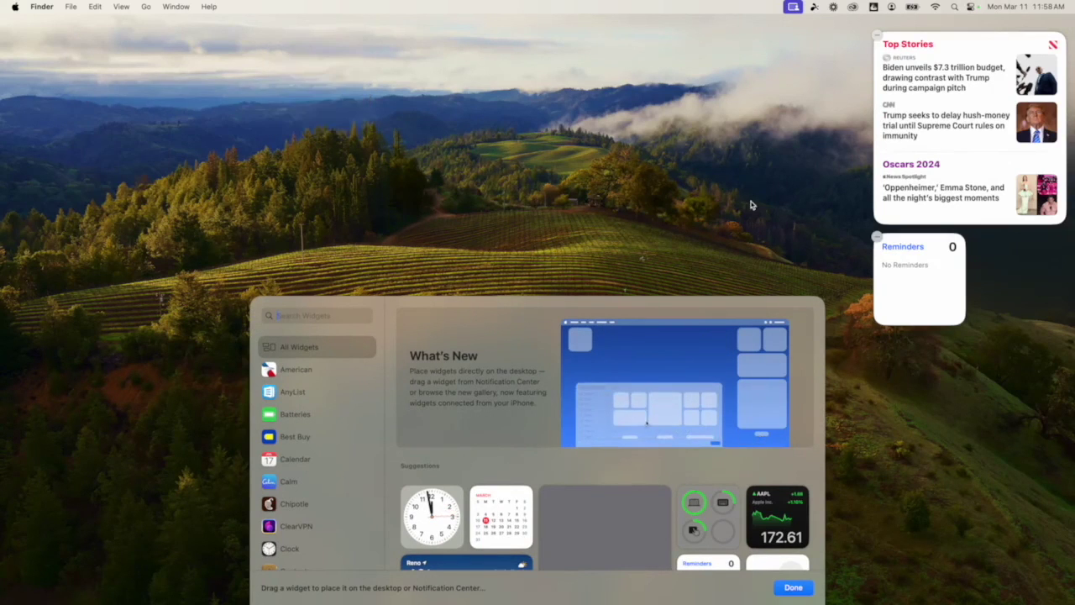
- Remove the Top Stories and Reminders widgets from Notification Center and finish editing
click(876, 37)
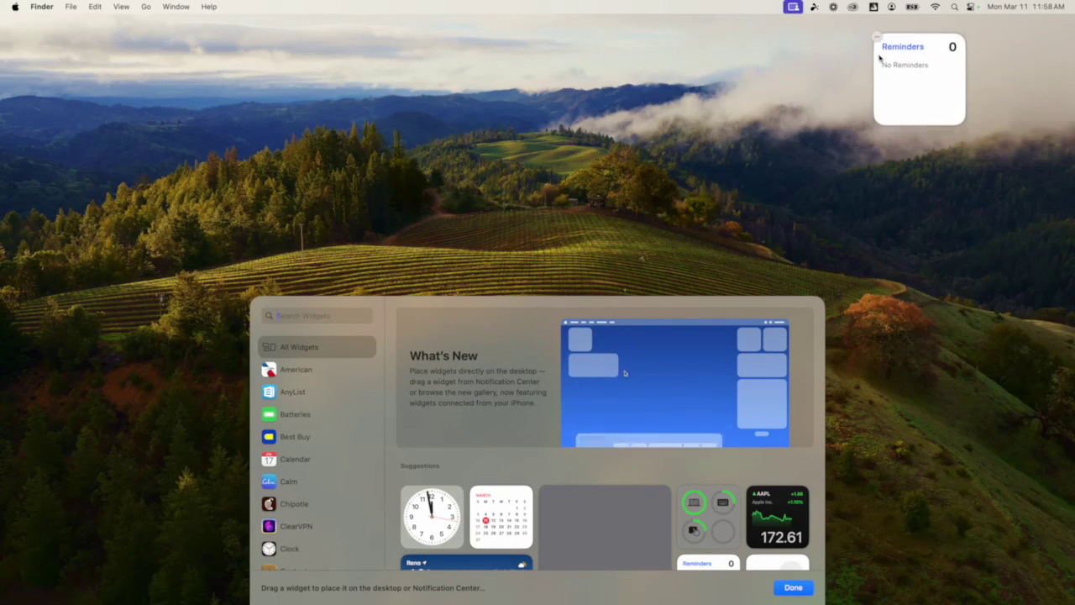
click(876, 37)
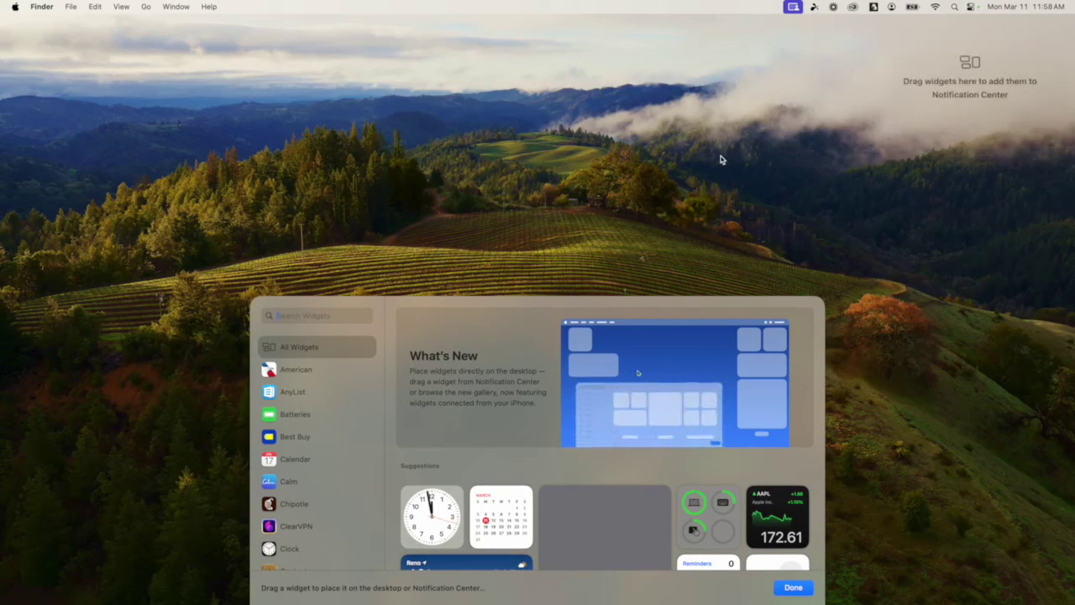
click(578, 177)
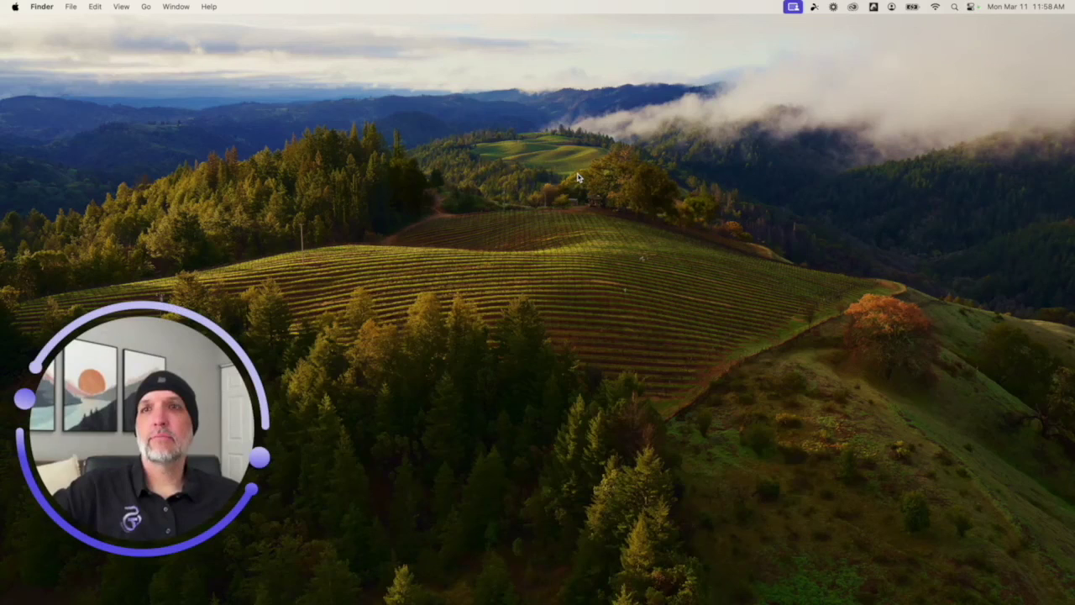